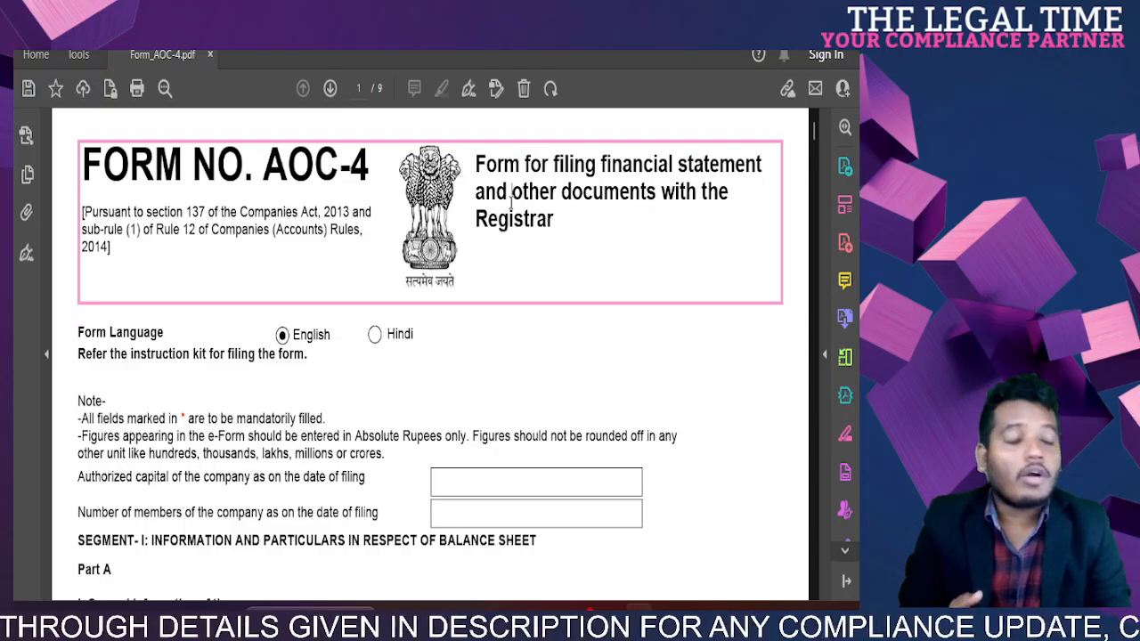
Step: Examine the attachments section of Form AOC-4, including the financial statements requirement under section 134 and the CSR and optional attachments
{"action": "scroll", "coordinate": [525, 309], "scroll_direction": "down", "scroll_amount": 20}
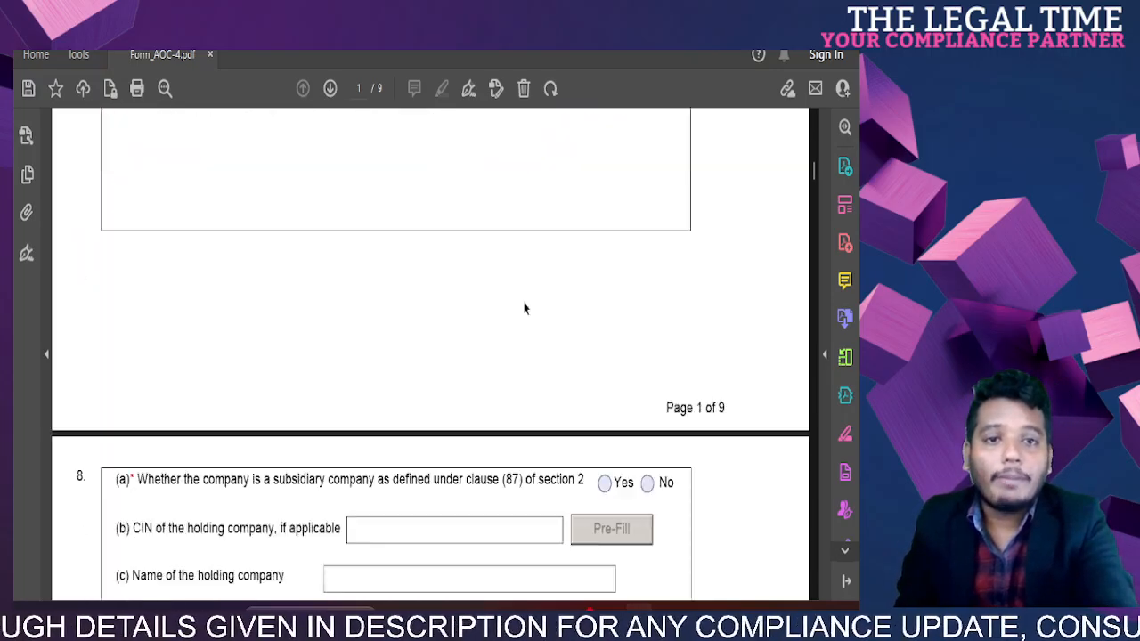
{"action": "scroll", "coordinate": [524, 309], "scroll_direction": "down", "scroll_amount": 20}
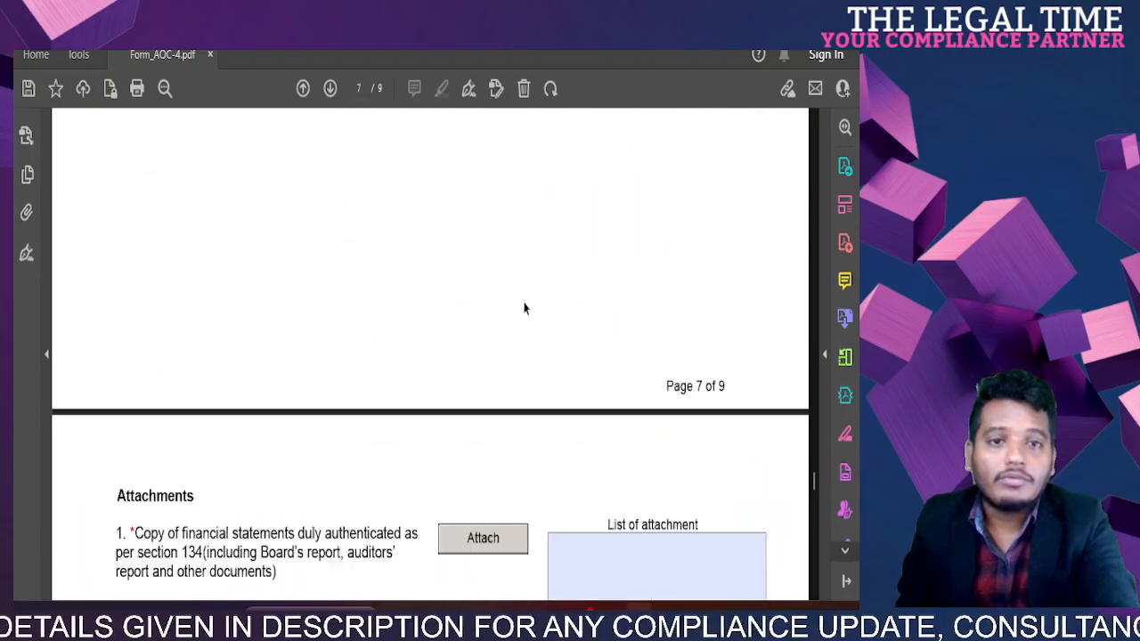
{"action": "scroll", "coordinate": [525, 305], "scroll_direction": "up", "scroll_amount": 10}
{"action": "scroll", "coordinate": [525, 306], "scroll_direction": "down", "scroll_amount": 3}
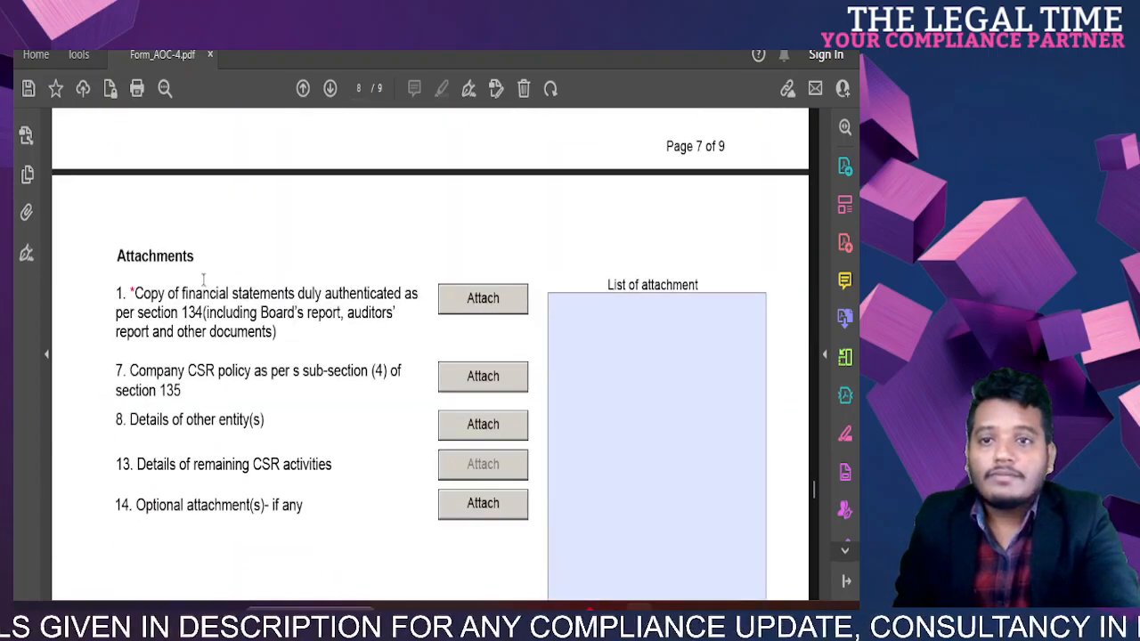
{"action": "left_click_drag", "start_coordinate": [135, 294], "coordinate": [341, 313]}
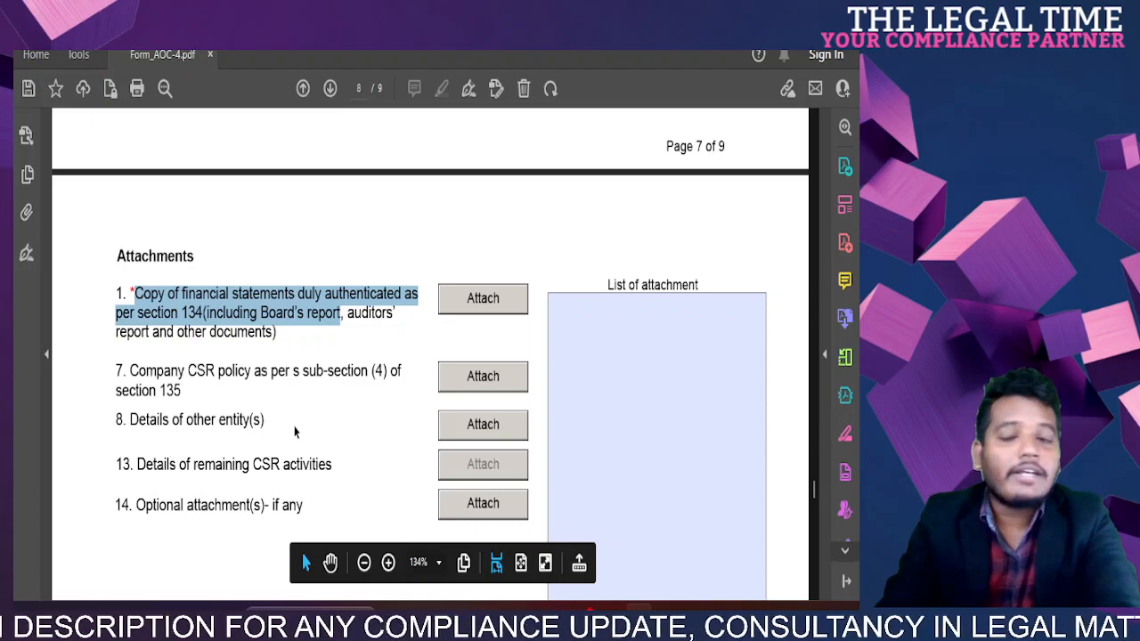
{"action": "scroll", "coordinate": [295, 432], "scroll_direction": "down", "scroll_amount": 1}
{"action": "scroll", "coordinate": [294, 432], "scroll_direction": "down", "scroll_amount": 2}
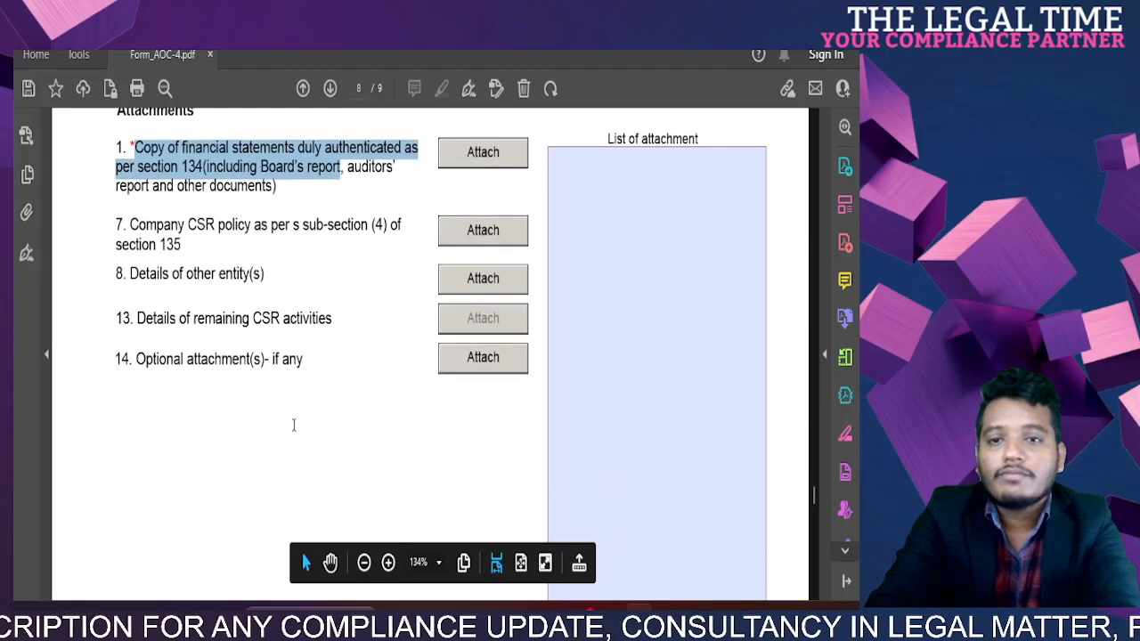
{"action": "scroll", "coordinate": [295, 432], "scroll_direction": "up", "scroll_amount": 1}
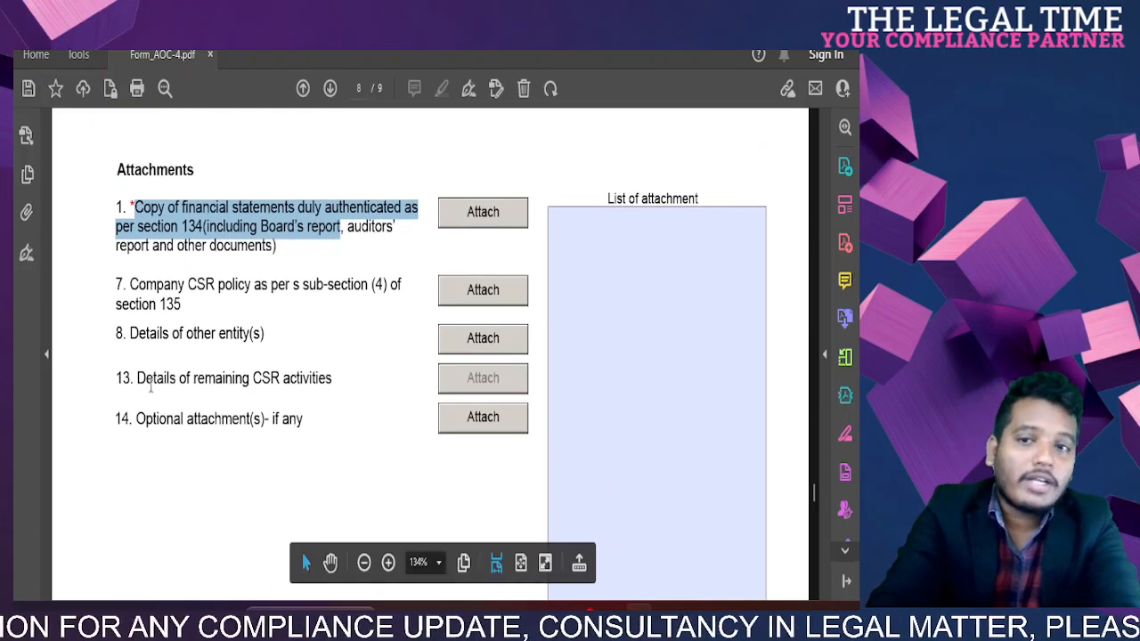
{"action": "left_click_drag", "start_coordinate": [115, 164], "coordinate": [337, 385]}
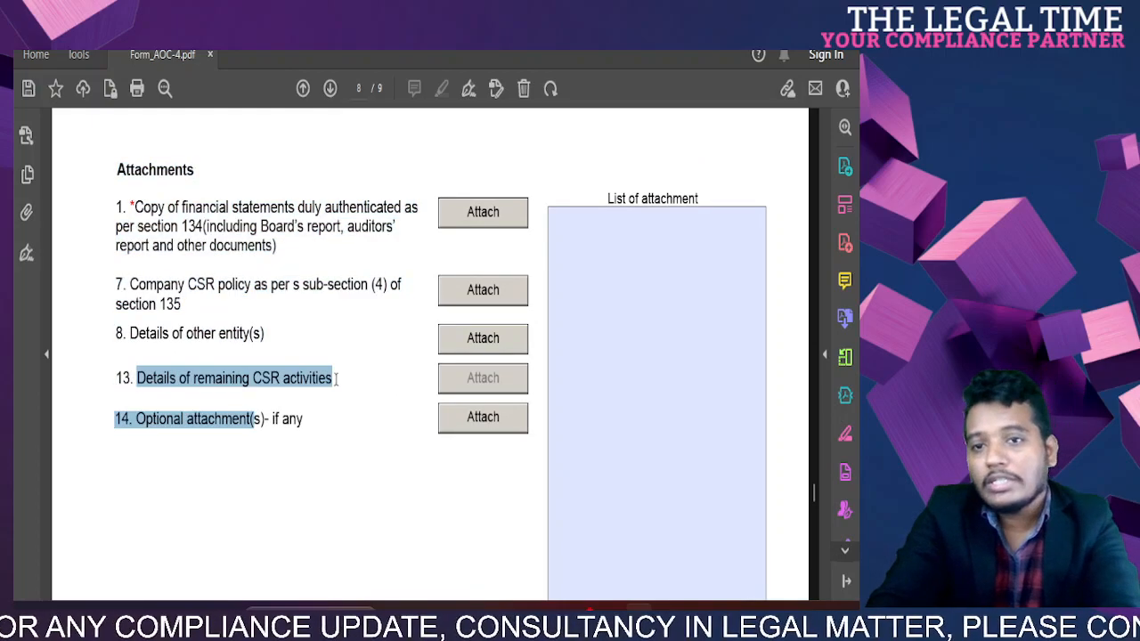
{"action": "scroll", "coordinate": [337, 386], "scroll_direction": "down", "scroll_amount": 2}
{"action": "scroll", "coordinate": [337, 386], "scroll_direction": "up", "scroll_amount": 3}
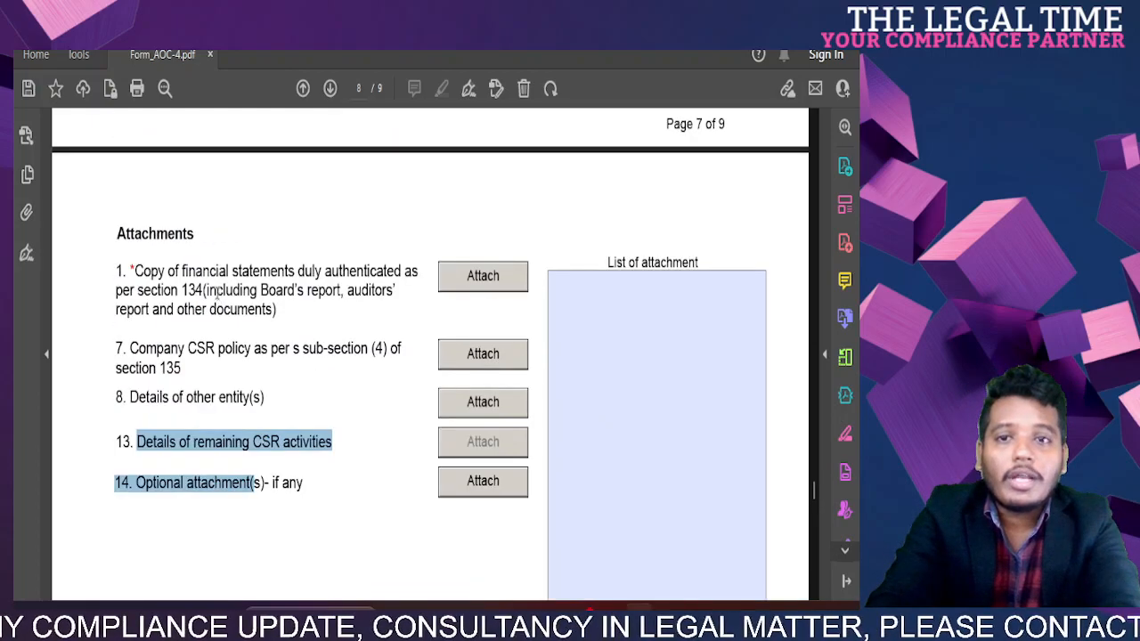
{"action": "left_click_drag", "start_coordinate": [203, 289], "coordinate": [342, 293]}
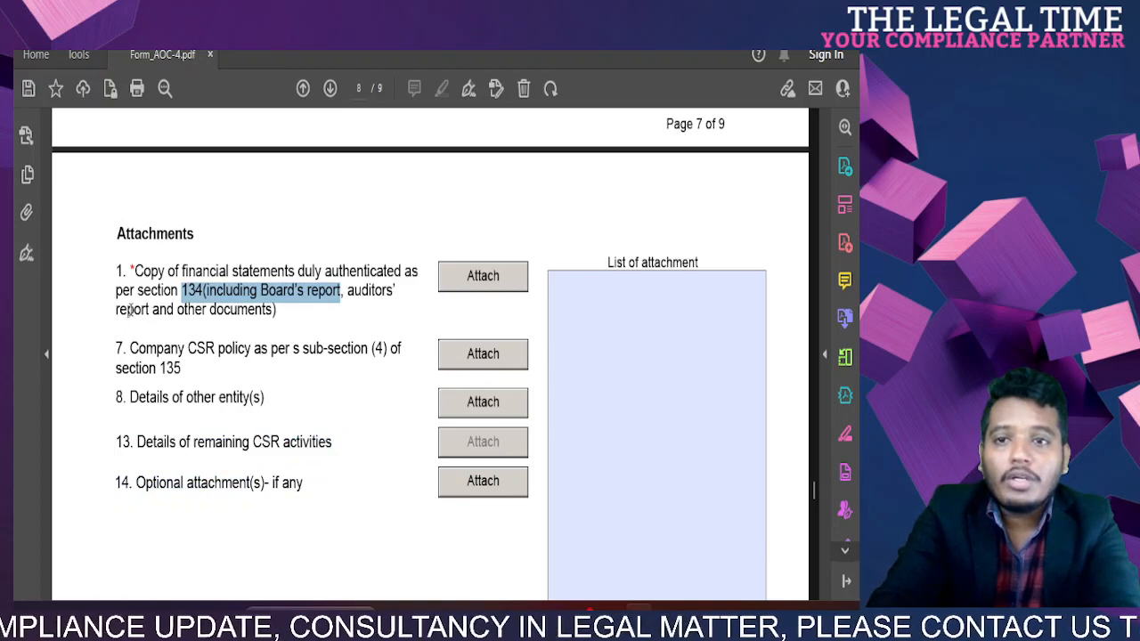
{"action": "left_click_drag", "start_coordinate": [117, 309], "coordinate": [214, 317]}
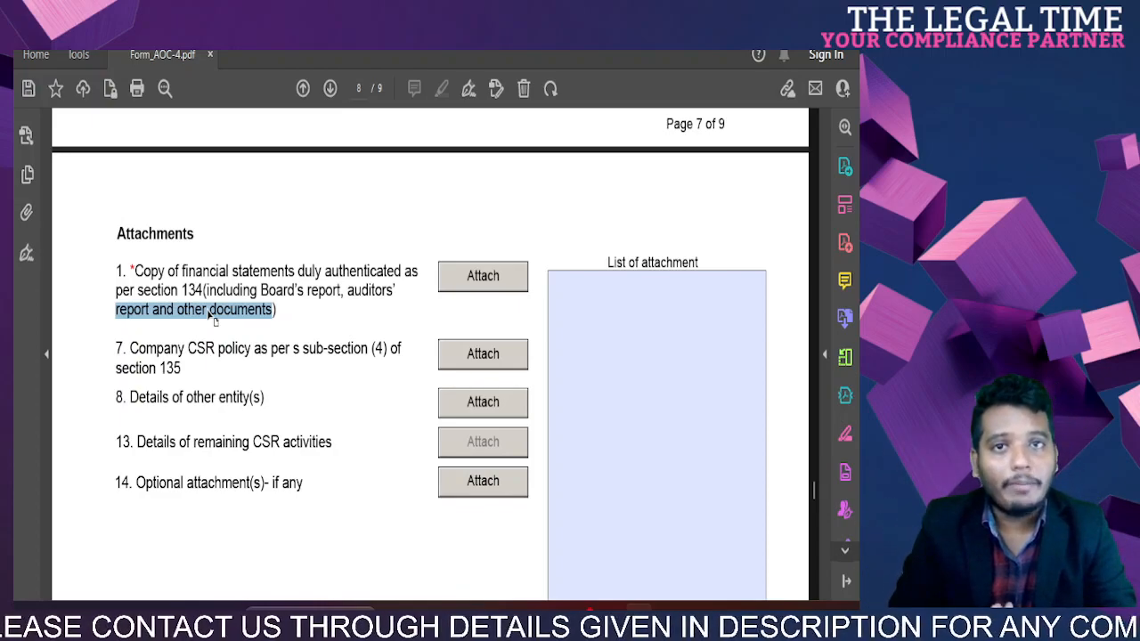
Step: Return to the first page of Form AOC-4 and review the general company information fields
{"action": "scroll", "coordinate": [214, 320], "scroll_direction": "up", "scroll_amount": 20}
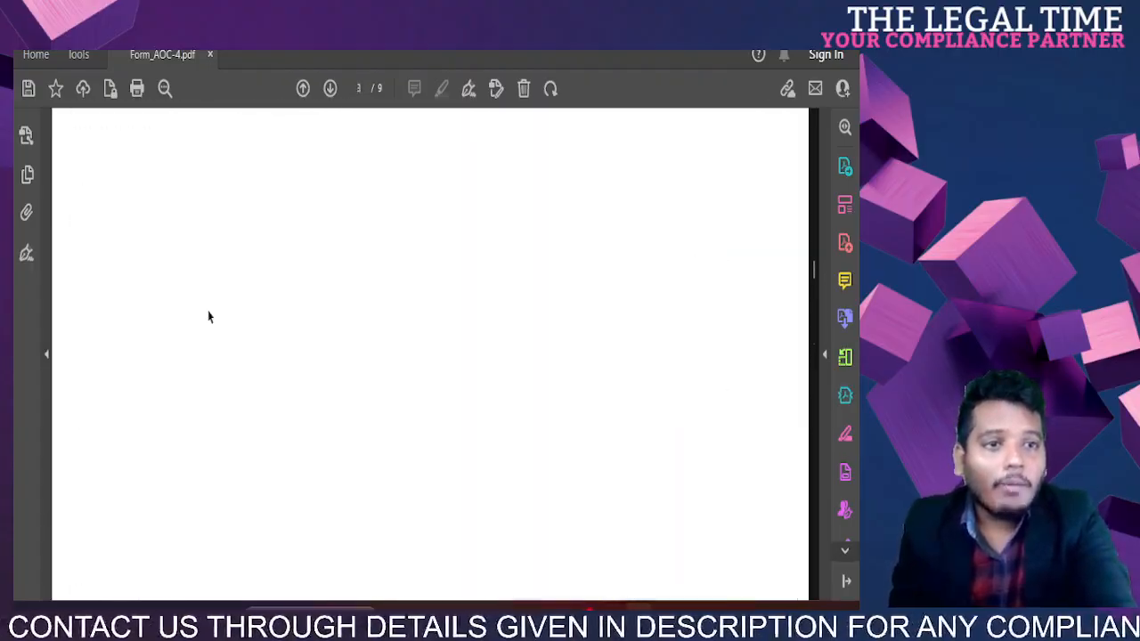
{"action": "scroll", "coordinate": [208, 308], "scroll_direction": "up", "scroll_amount": 10}
{"action": "scroll", "coordinate": [207, 310], "scroll_direction": "down", "scroll_amount": 4}
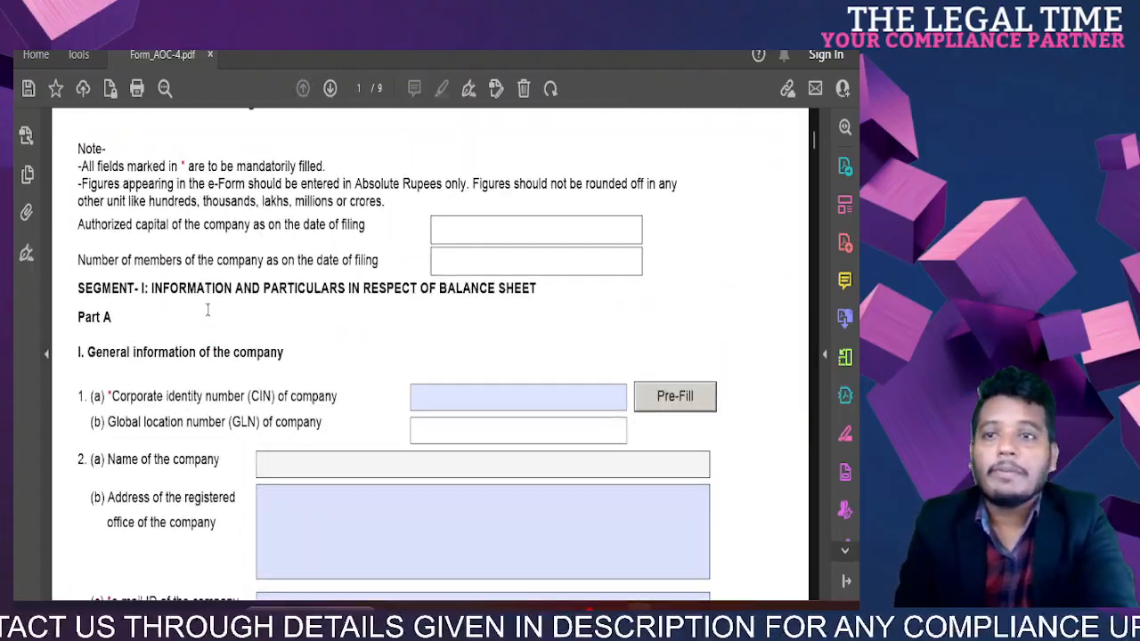
{"action": "scroll", "coordinate": [240, 379], "scroll_direction": "up", "scroll_amount": 5}
{"action": "scroll", "coordinate": [250, 380], "scroll_direction": "down", "scroll_amount": 8}
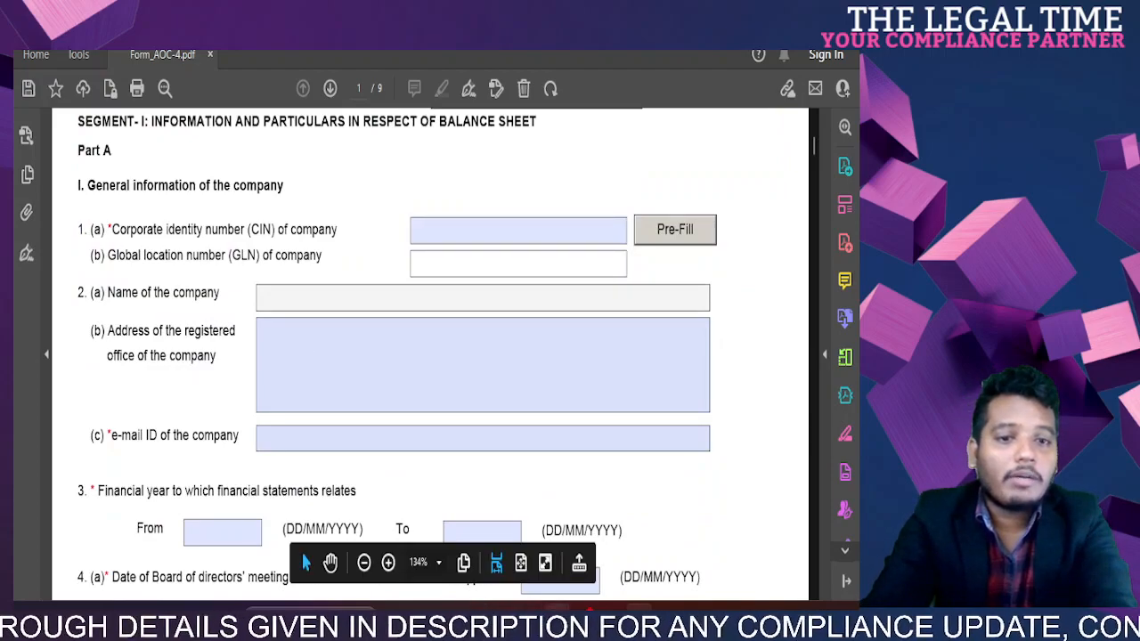
Step: Switch to the MCA website in the browser, open the company master data service and bring up its CIN/LLPIN lookup
{"action": "mouse_move", "coordinate": [557, 613]}
{"action": "left_click", "coordinate": [599, 563]}
{"action": "scroll", "coordinate": [364, 266], "scroll_direction": "up", "scroll_amount": 6}
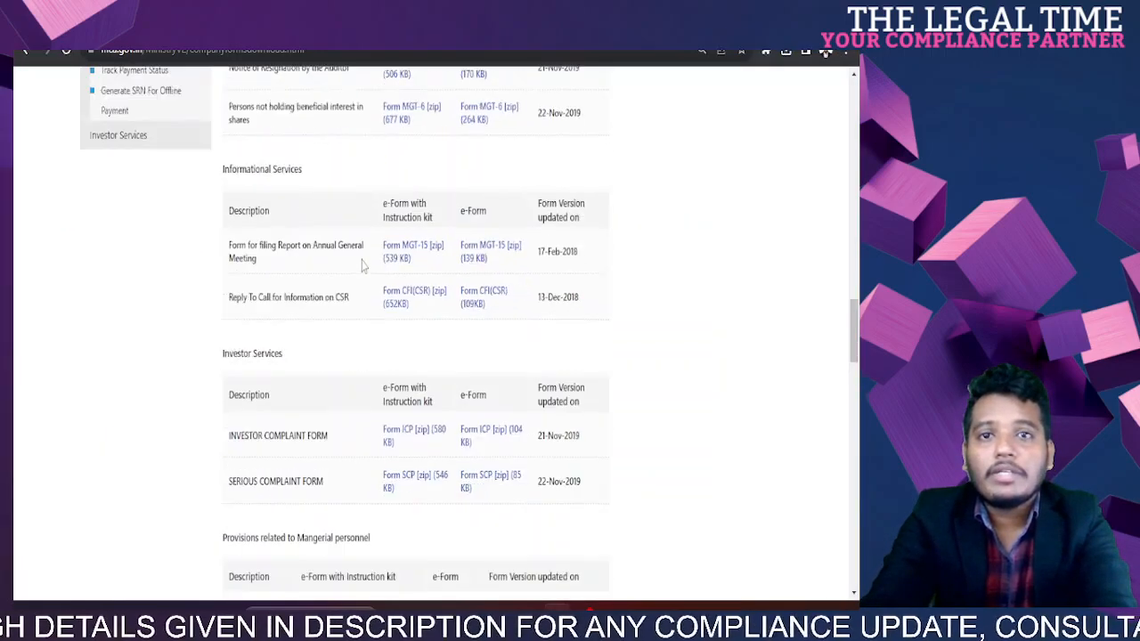
{"action": "scroll", "coordinate": [363, 265], "scroll_direction": "up", "scroll_amount": 10}
{"action": "mouse_move", "coordinate": [405, 233]}
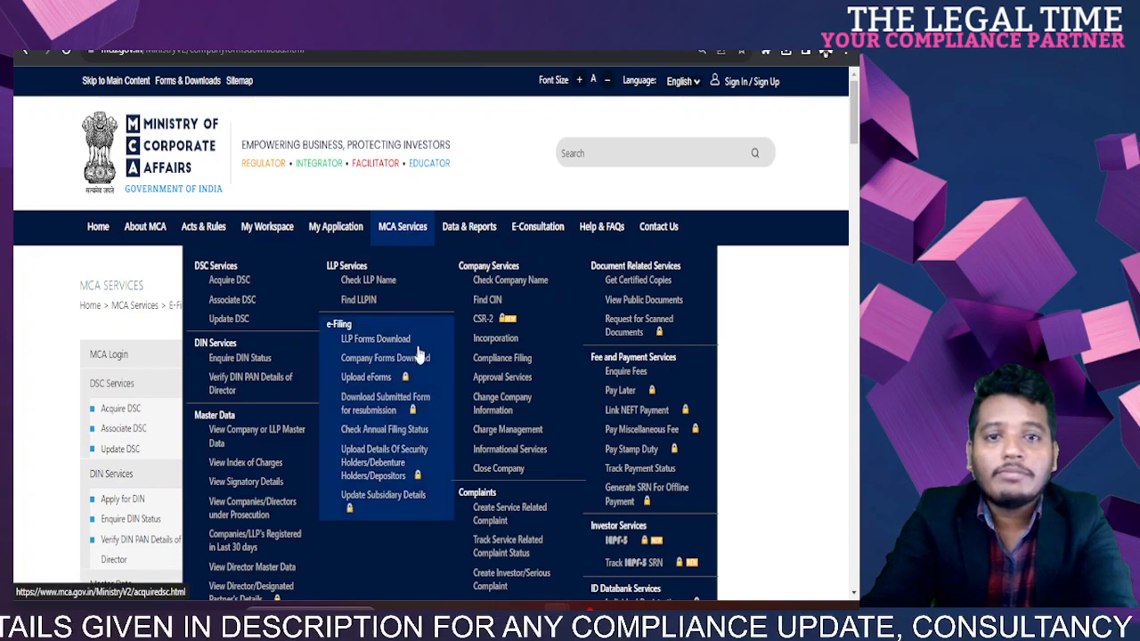
{"action": "scroll", "coordinate": [401, 267], "scroll_direction": "down", "scroll_amount": 1}
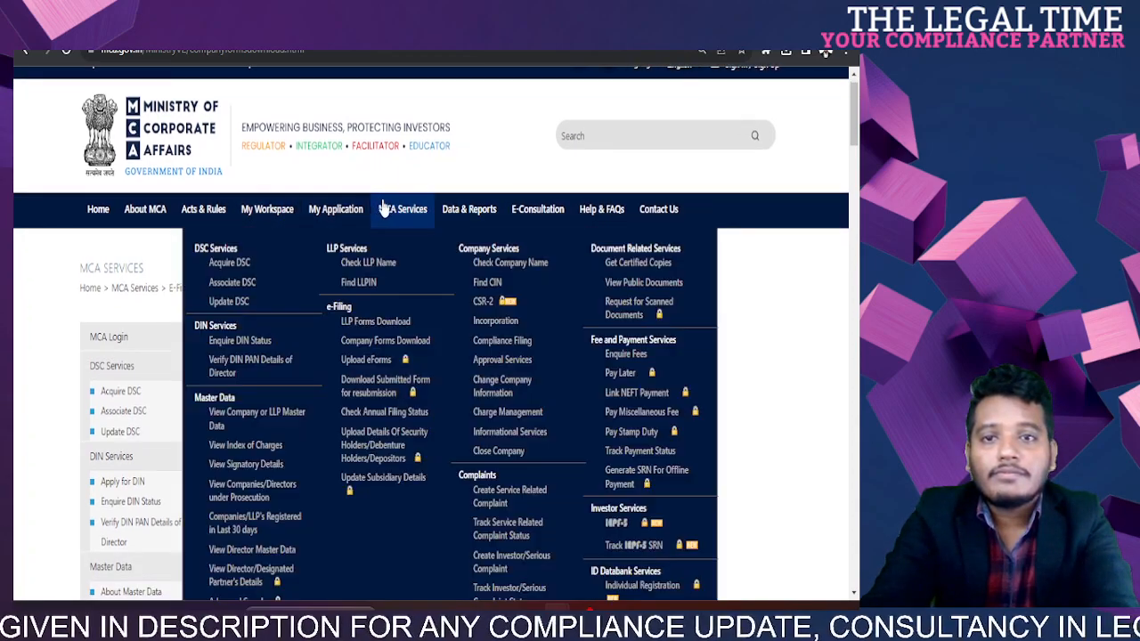
{"action": "left_click", "coordinate": [255, 420]}
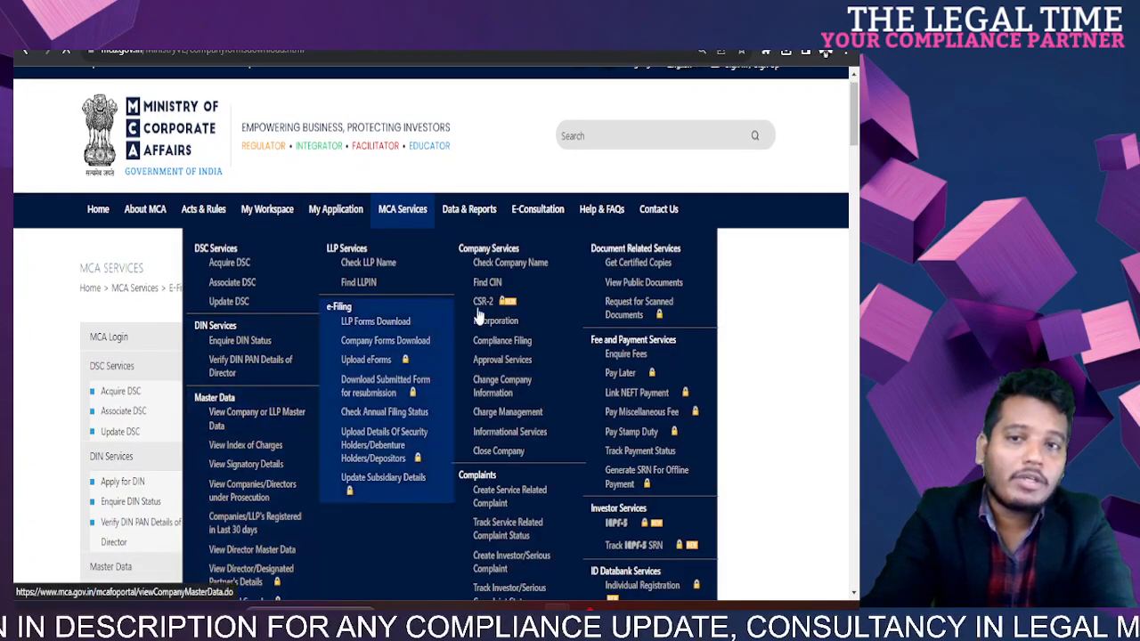
{"action": "left_click", "coordinate": [526, 373]}
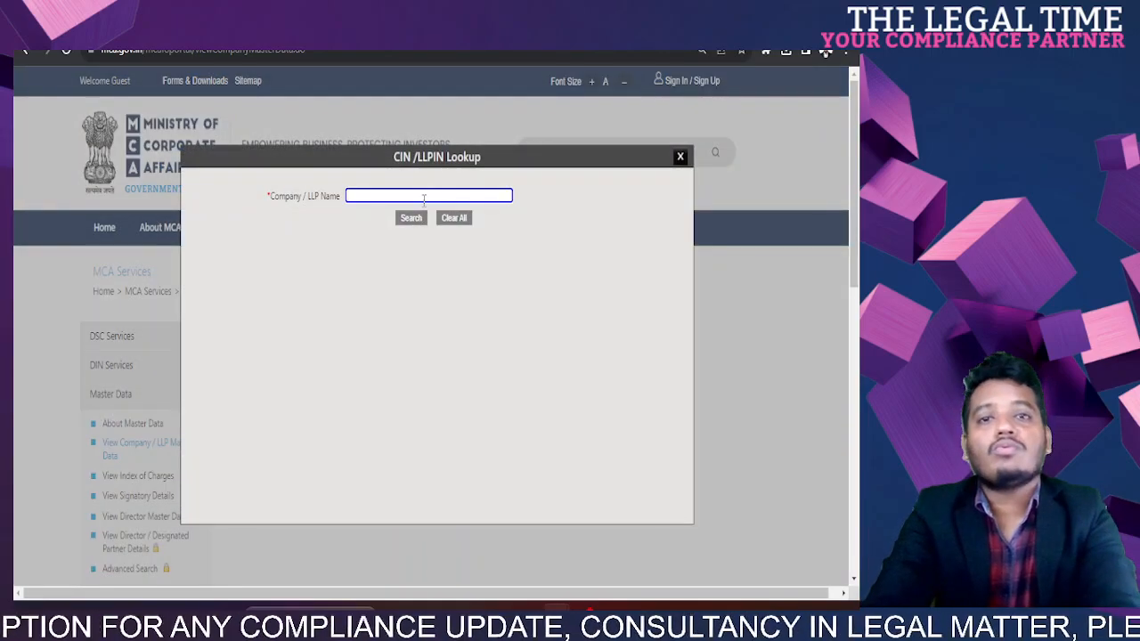
Step: Look up companies named "sandeep" and select Sandeep & Pawan Developers and Builders Private Limited from the results
{"action": "left_click", "coordinate": [424, 197]}
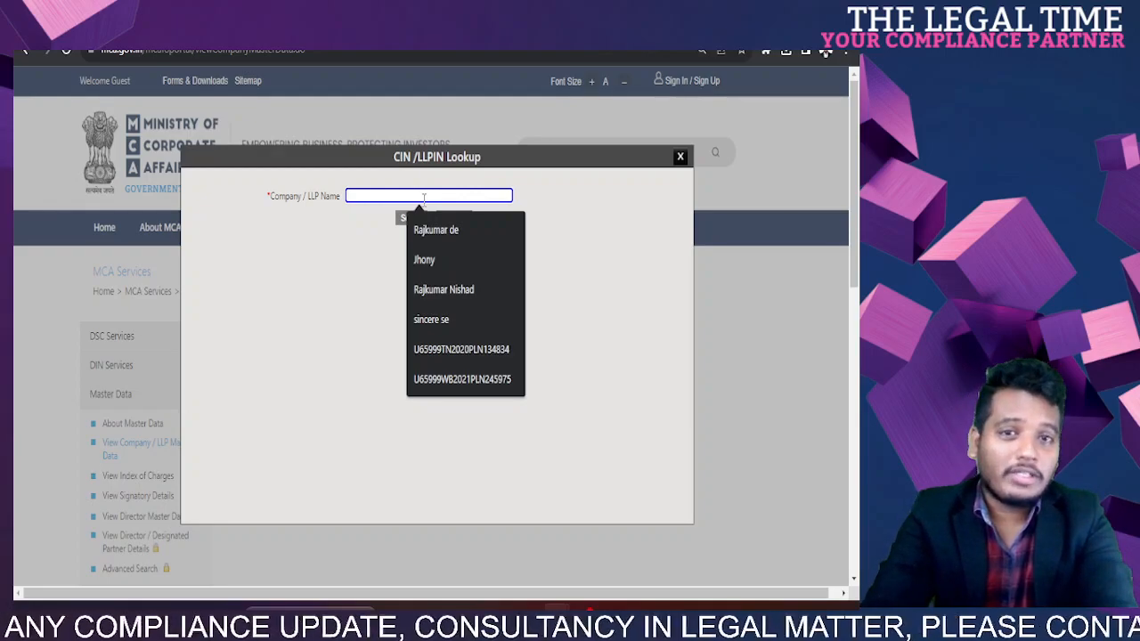
{"action": "left_click", "coordinate": [389, 253]}
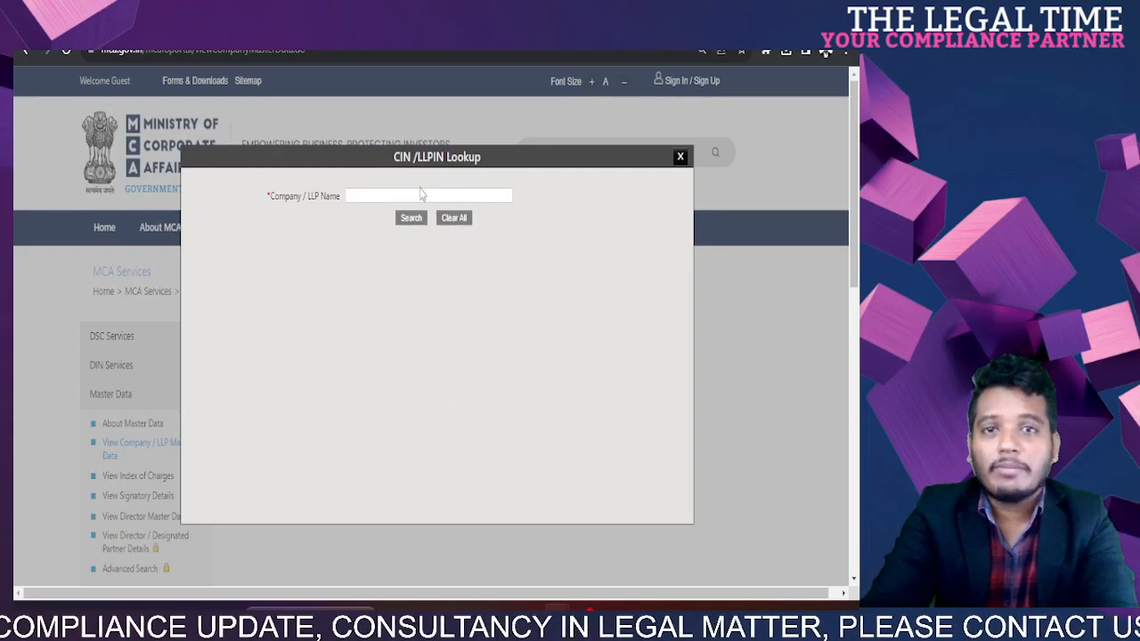
{"action": "left_click", "coordinate": [422, 194]}
{"action": "type", "text": "sandeep"}
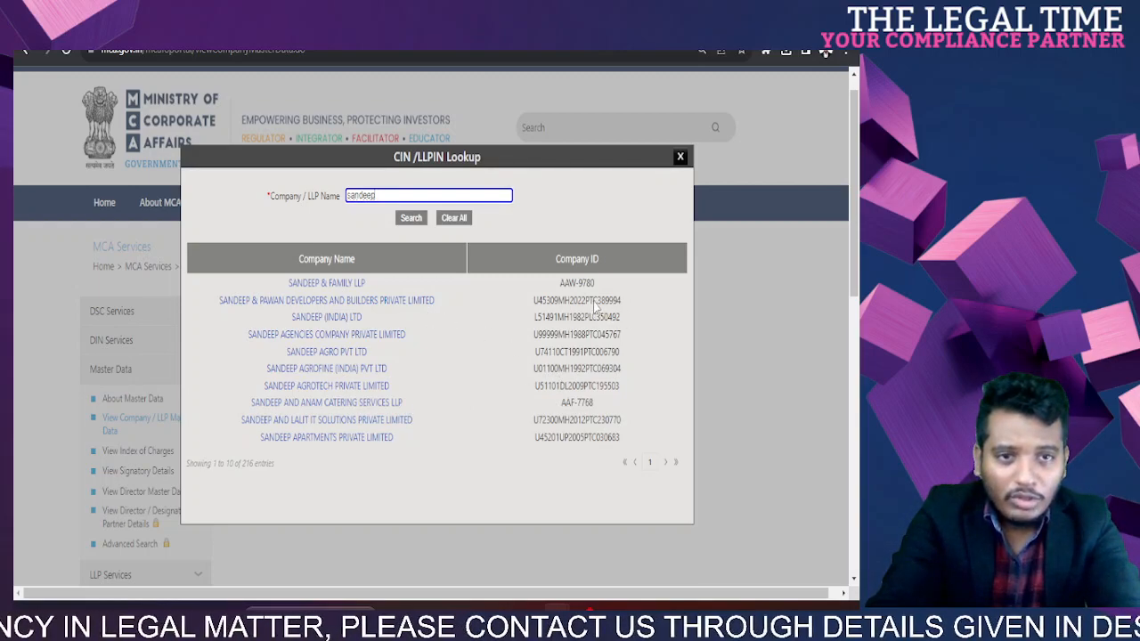
{"action": "left_click_drag", "start_coordinate": [594, 304], "coordinate": [551, 318]}
{"action": "left_click", "coordinate": [408, 303]}
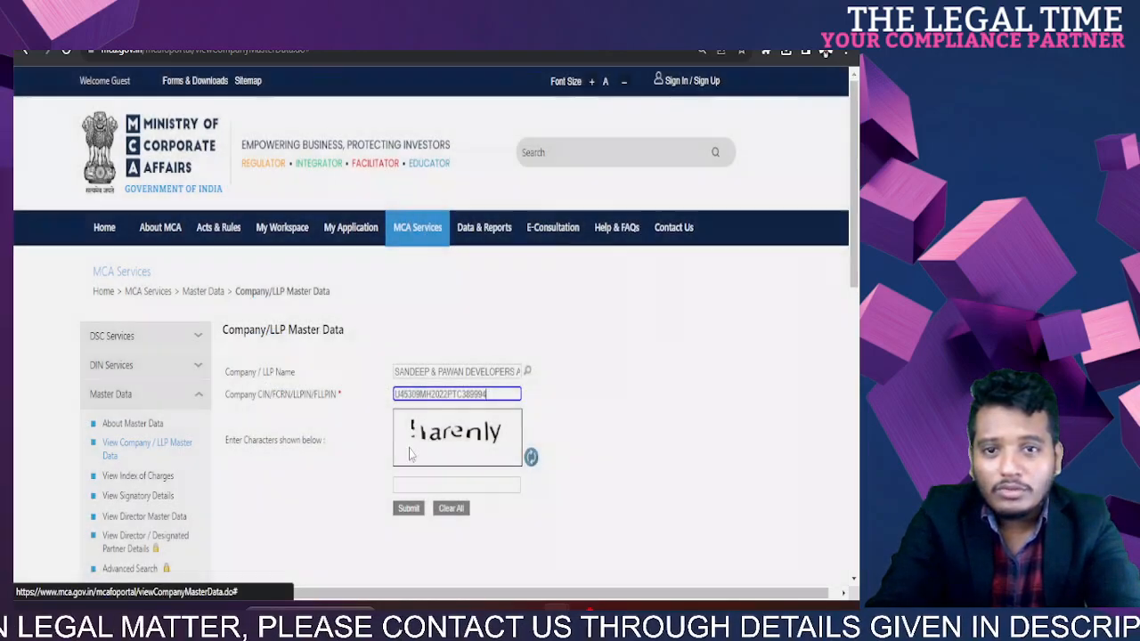
Step: Refresh the captcha, enter its verification characters and submit the request for the company's master data
{"action": "left_click", "coordinate": [414, 483]}
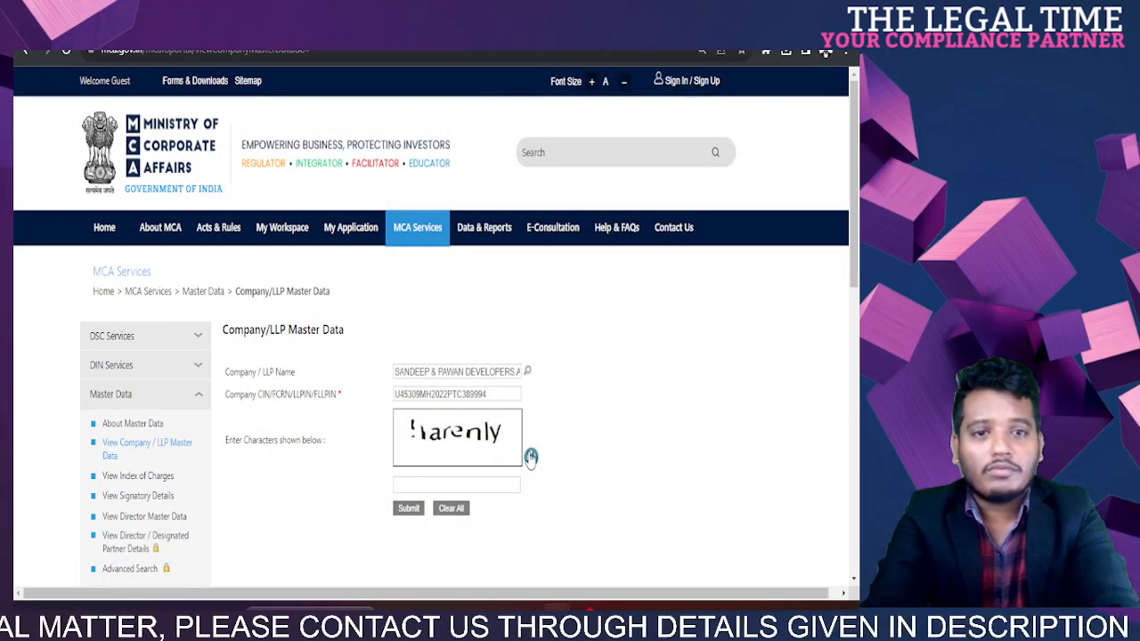
{"action": "left_click", "coordinate": [440, 483]}
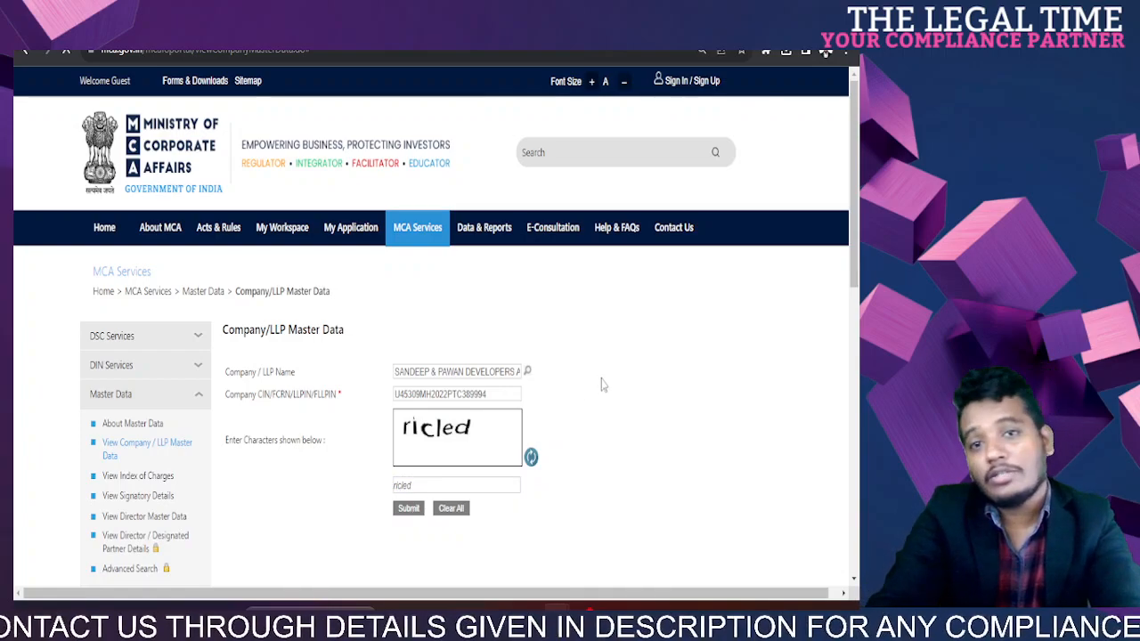
{"action": "key", "text": "Return"}
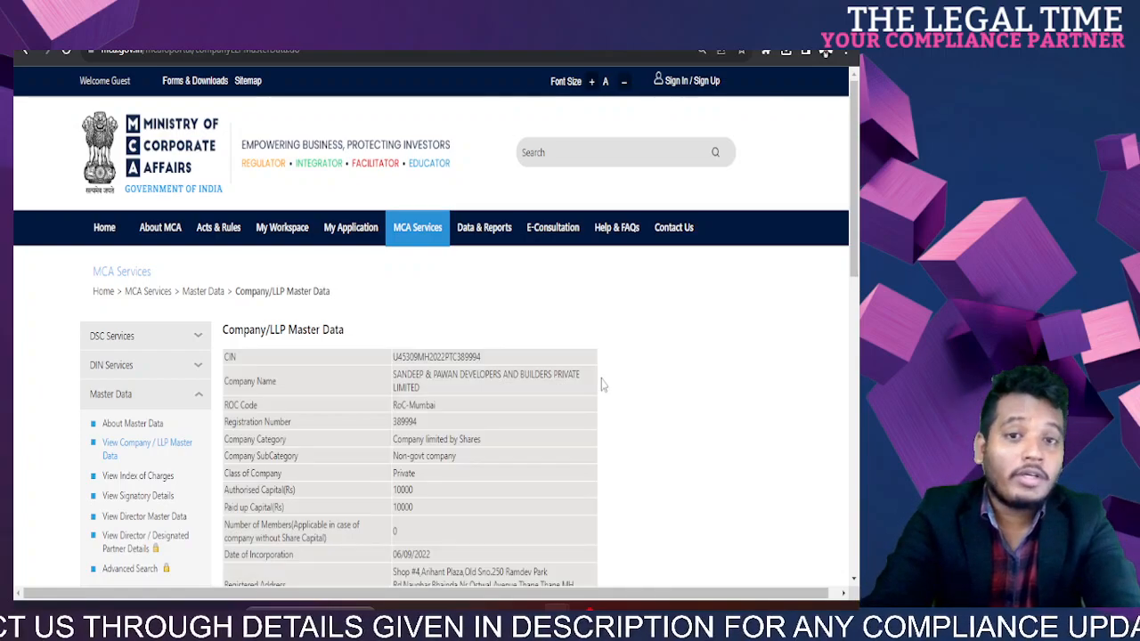
Step: Copy the company's CIN from its master data and paste it into the Corporate identity number field of Form AOC-4 in Acrobat
{"action": "scroll", "coordinate": [601, 385], "scroll_direction": "down", "scroll_amount": 8}
{"action": "scroll", "coordinate": [602, 384], "scroll_direction": "up", "scroll_amount": 10}
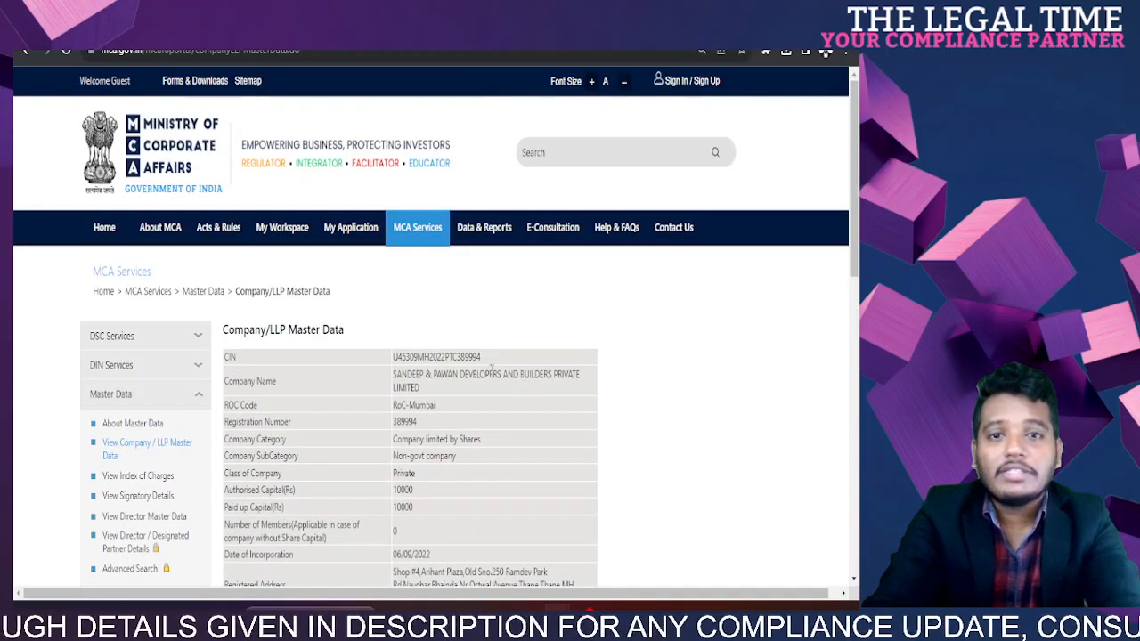
{"action": "double_click", "coordinate": [468, 357]}
{"action": "key", "text": "ctrl+c"}
{"action": "key", "text": "alt+Tab"}
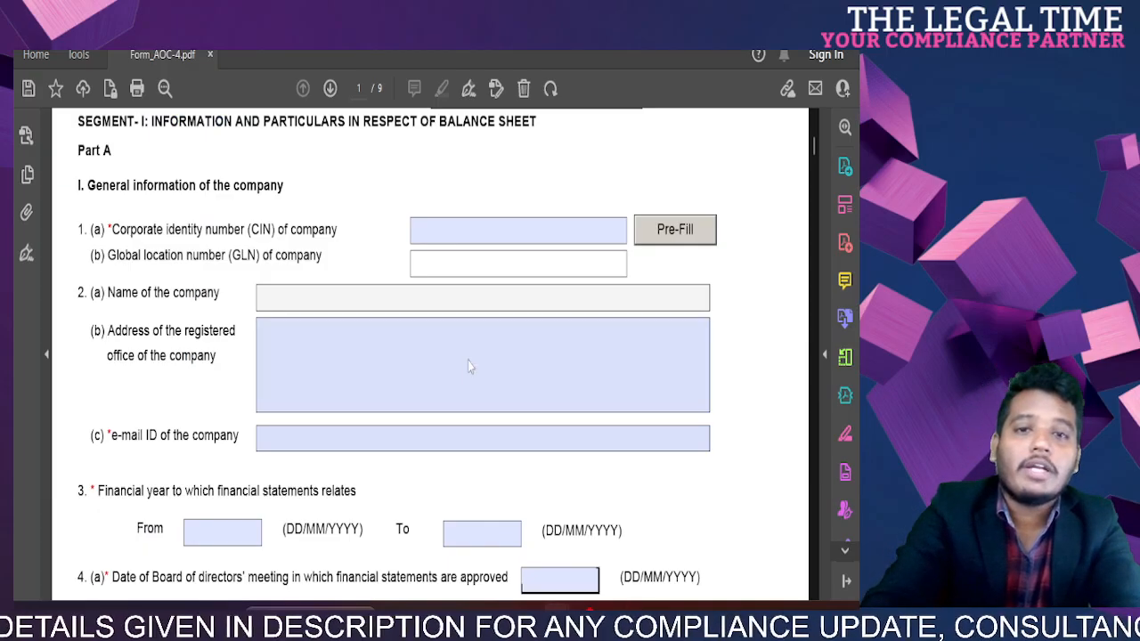
{"action": "left_click", "coordinate": [451, 233]}
{"action": "key", "text": "ctrl+v"}
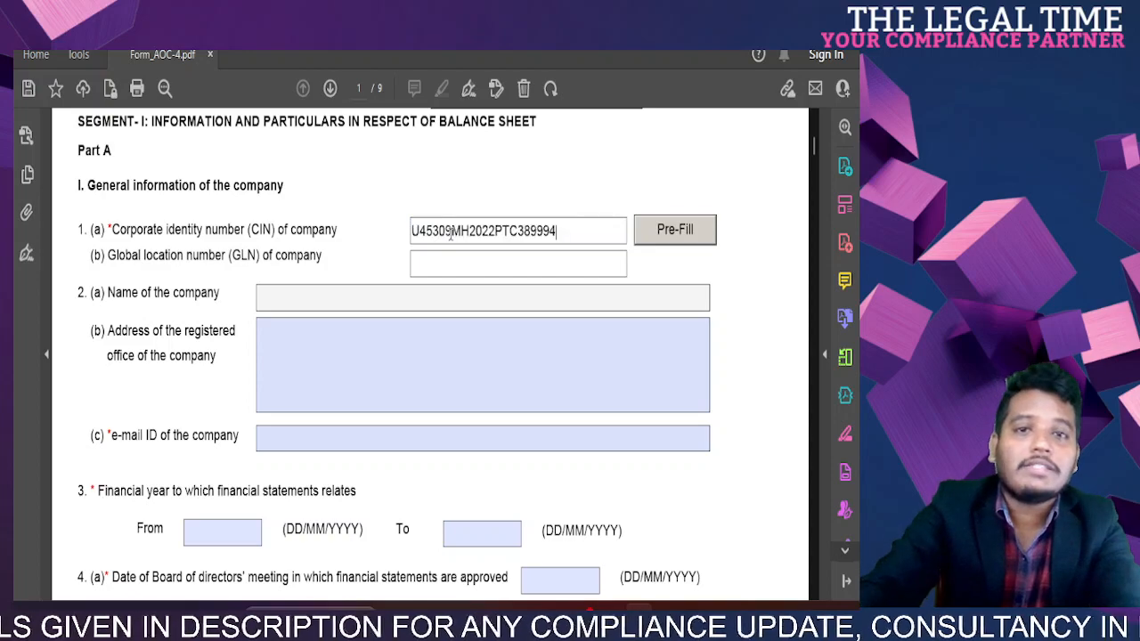
Step: Mark the form as always trusted and pre-fill the company's details from the entered CIN
{"action": "left_click", "coordinate": [687, 233]}
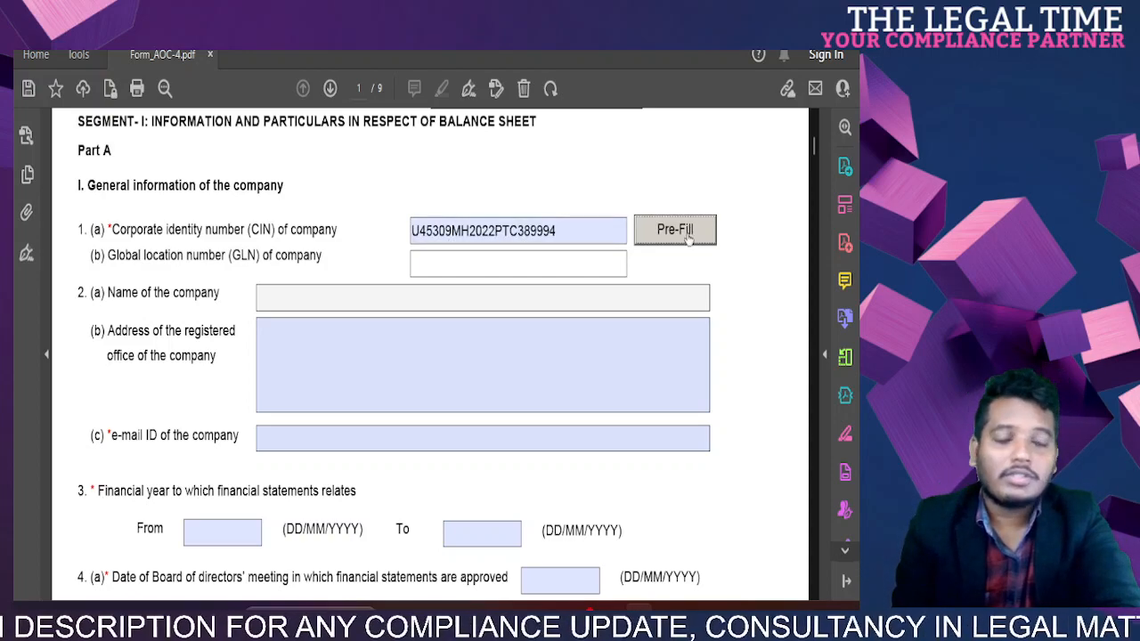
{"action": "left_click", "coordinate": [725, 124]}
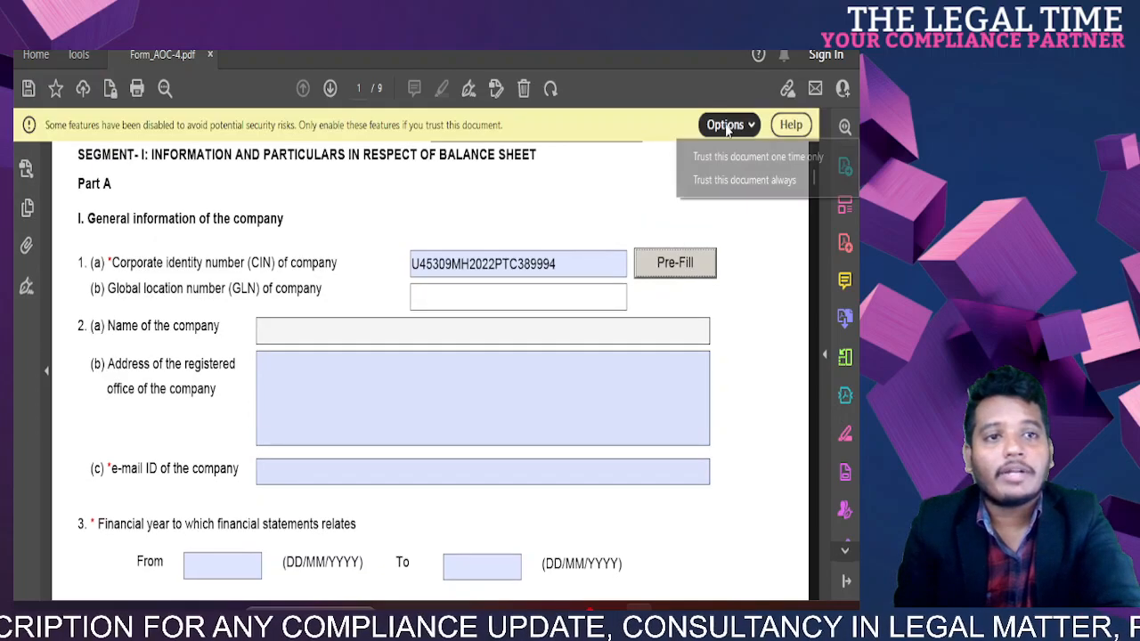
{"action": "left_click", "coordinate": [738, 183]}
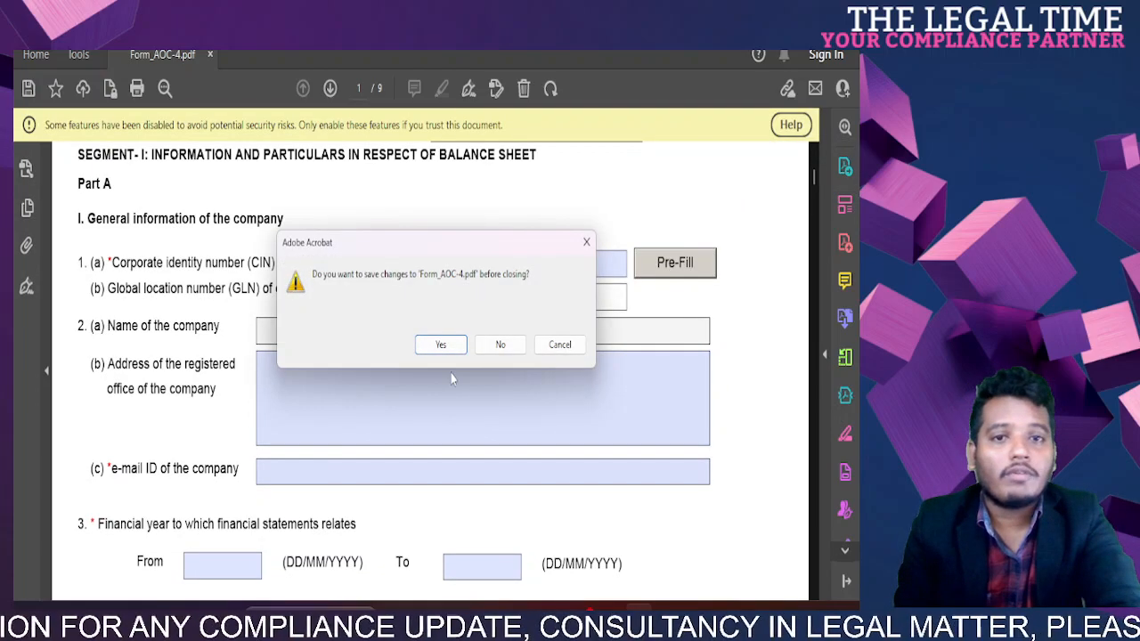
{"action": "left_click", "coordinate": [560, 344]}
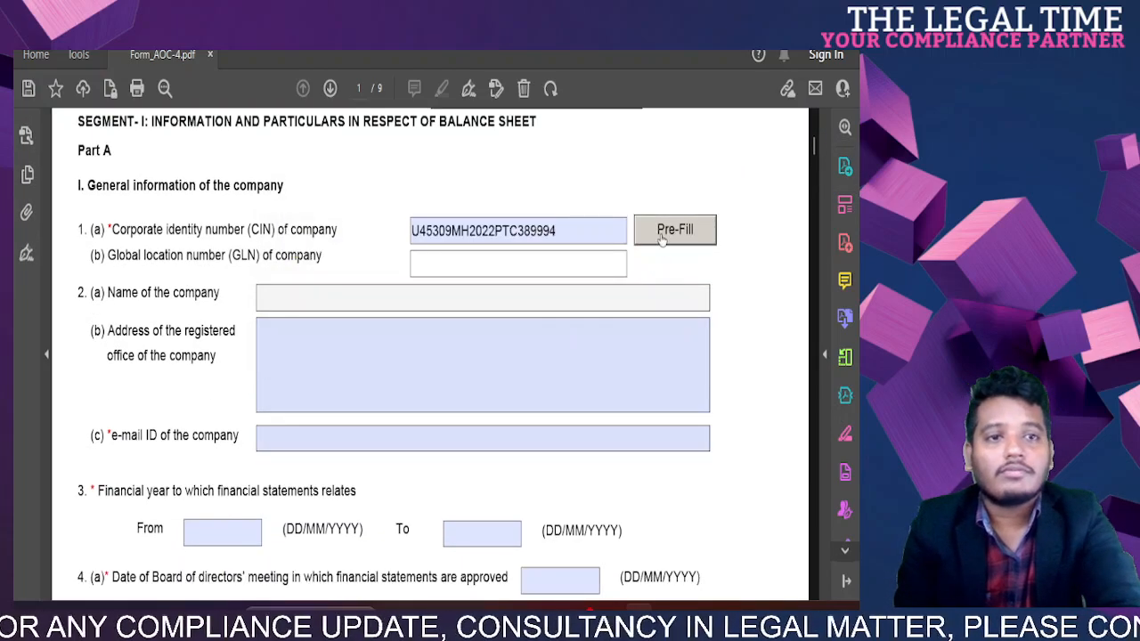
{"action": "left_click", "coordinate": [660, 233]}
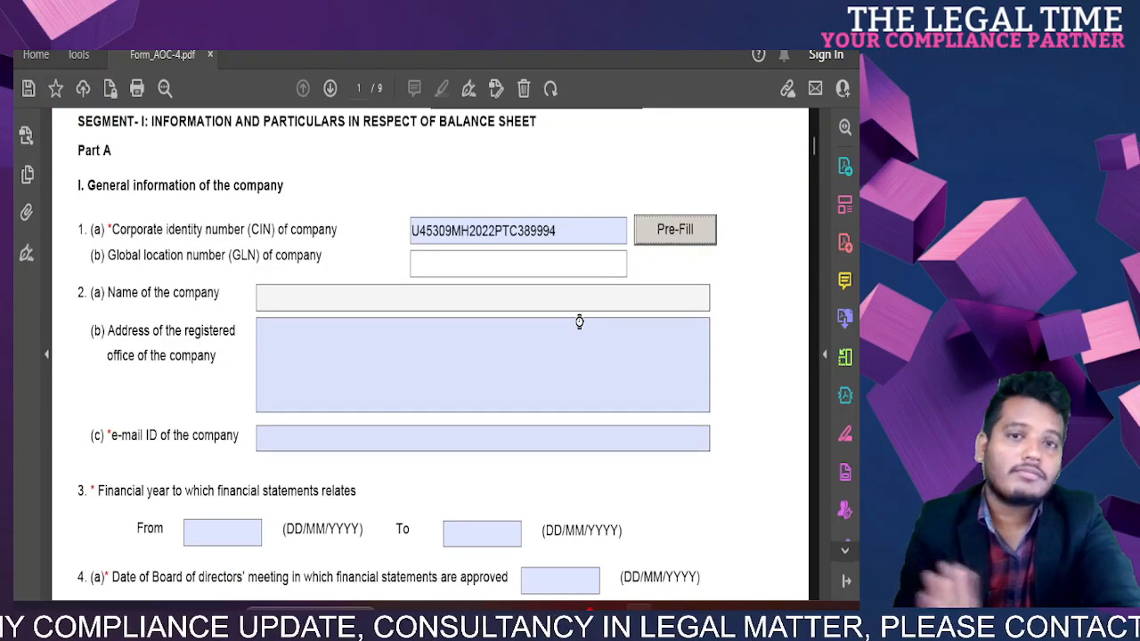
{"action": "scroll", "coordinate": [579, 320], "scroll_direction": "down", "scroll_amount": 5}
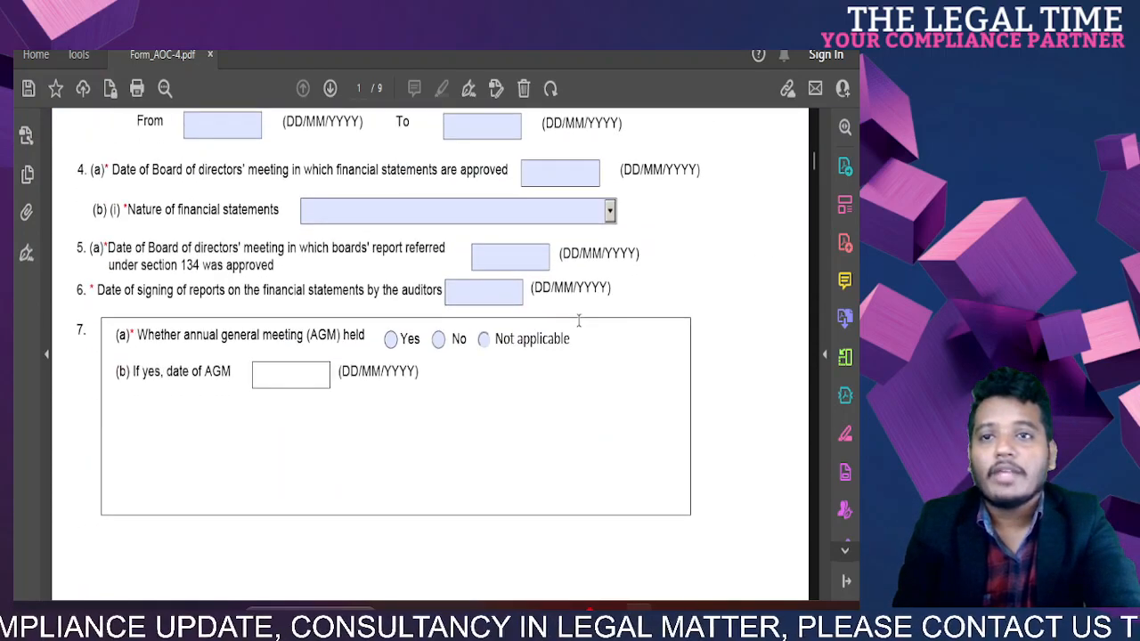
{"action": "scroll", "coordinate": [321, 253], "scroll_direction": "up", "scroll_amount": 2}
{"action": "scroll", "coordinate": [321, 252], "scroll_direction": "down", "scroll_amount": 1}
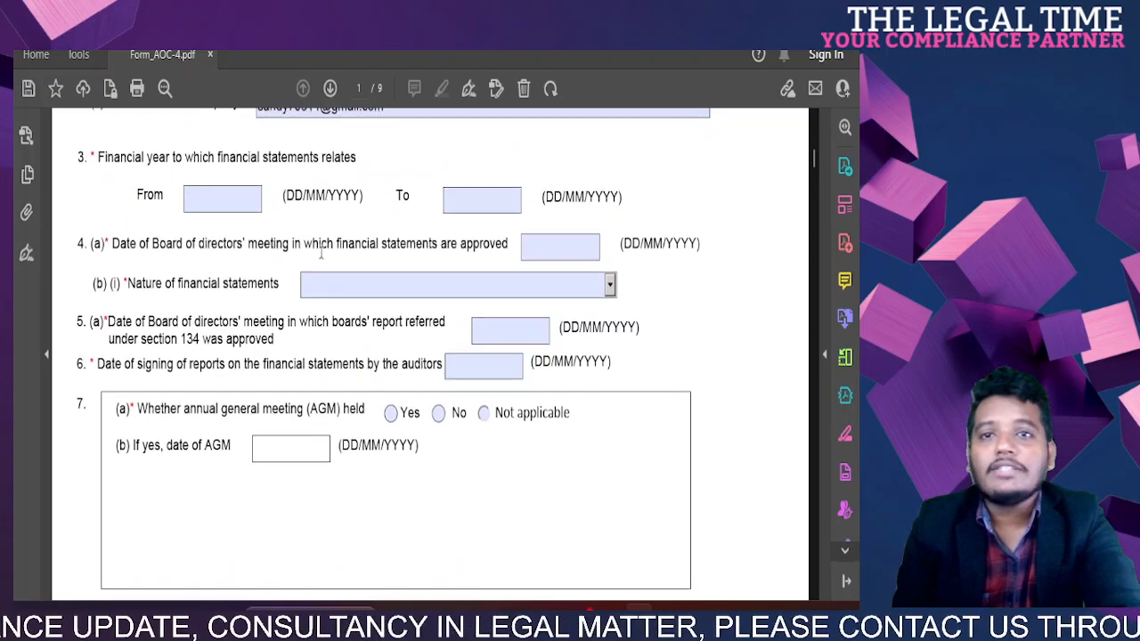
Step: Try to set the start date of the financial year in item 3 to 1 April 2022
{"action": "left_click", "coordinate": [238, 195]}
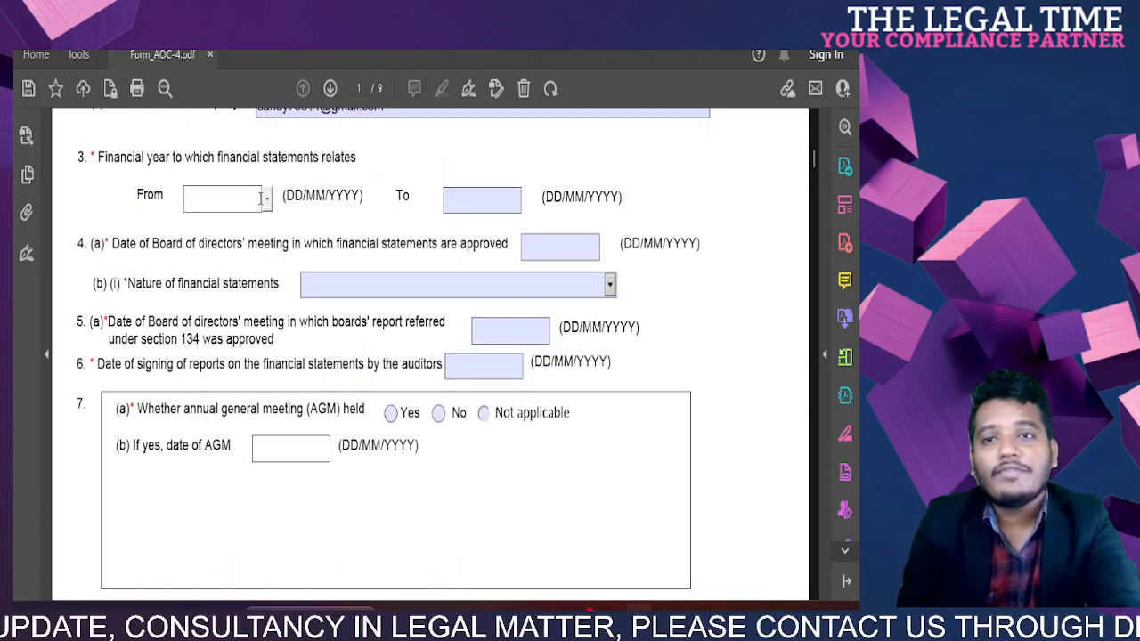
{"action": "left_click", "coordinate": [267, 200]}
{"action": "left_click", "coordinate": [205, 204]}
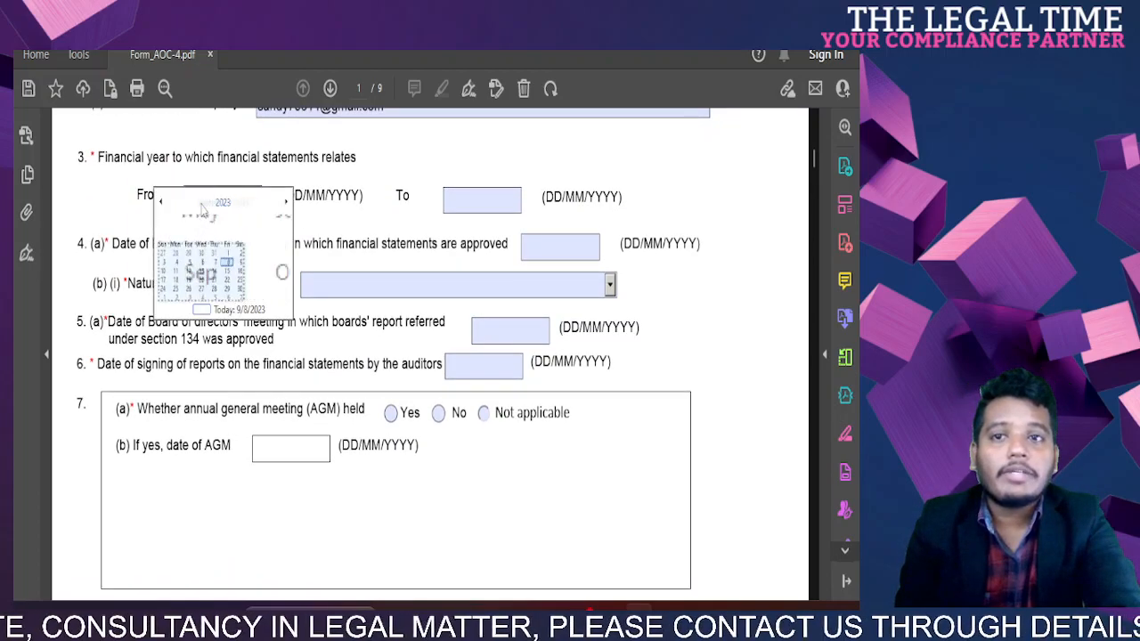
{"action": "left_click", "coordinate": [161, 203]}
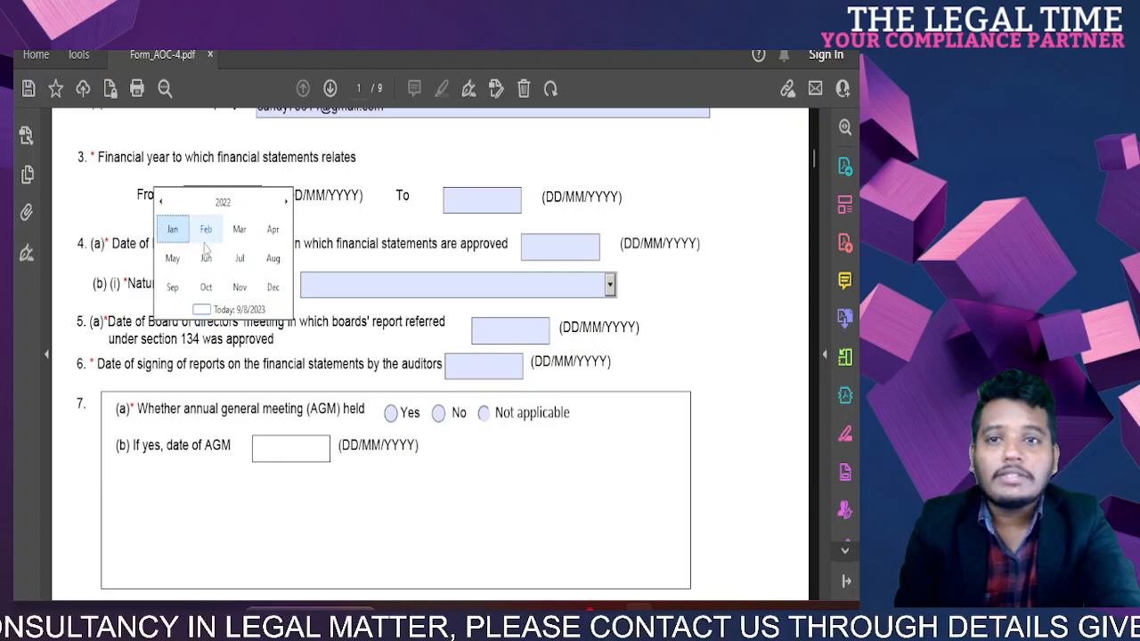
{"action": "left_click", "coordinate": [273, 231]}
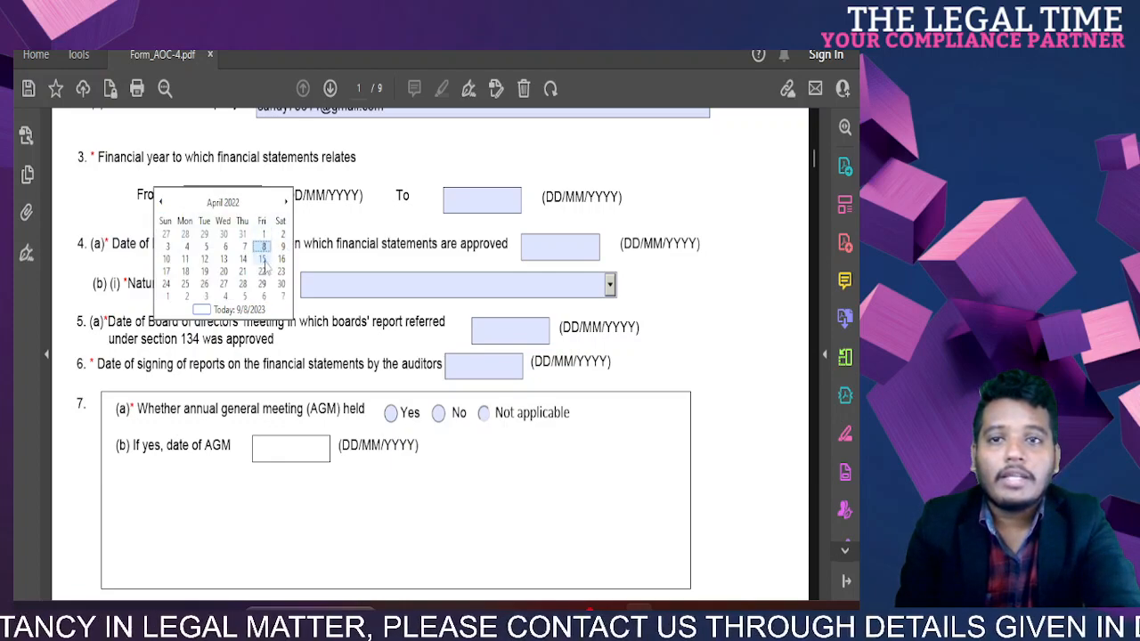
{"action": "left_click", "coordinate": [263, 234]}
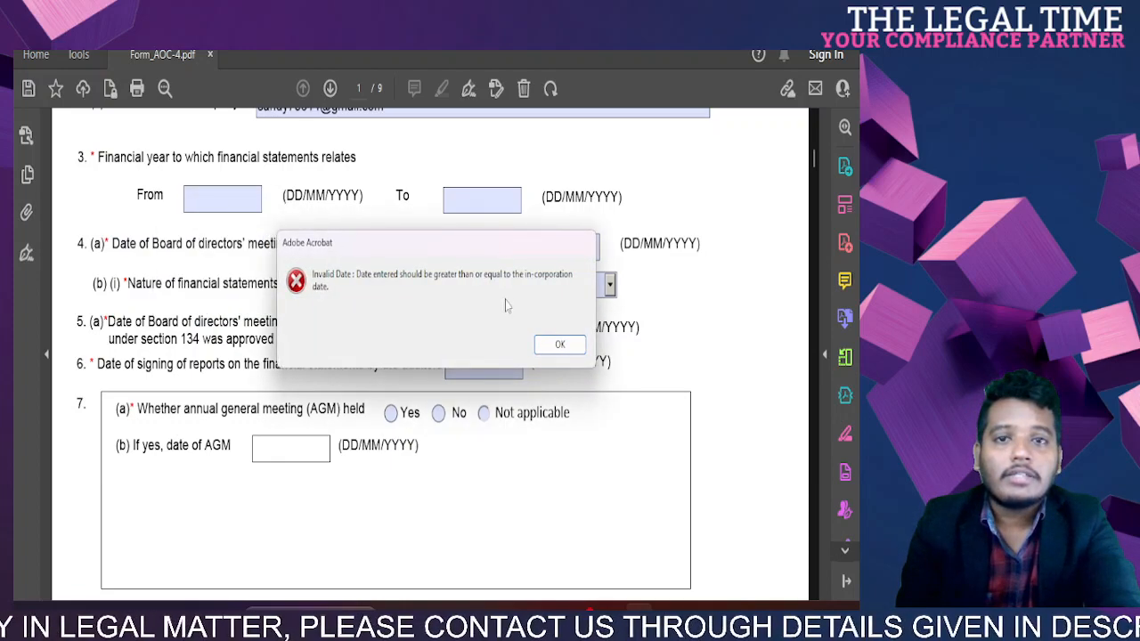
{"action": "left_click", "coordinate": [558, 345]}
Step: Switch to the MCA website, open the Company/LLP master data lookup and search for companies named "sandeep"
{"action": "scroll", "coordinate": [553, 344], "scroll_direction": "up", "scroll_amount": 10}
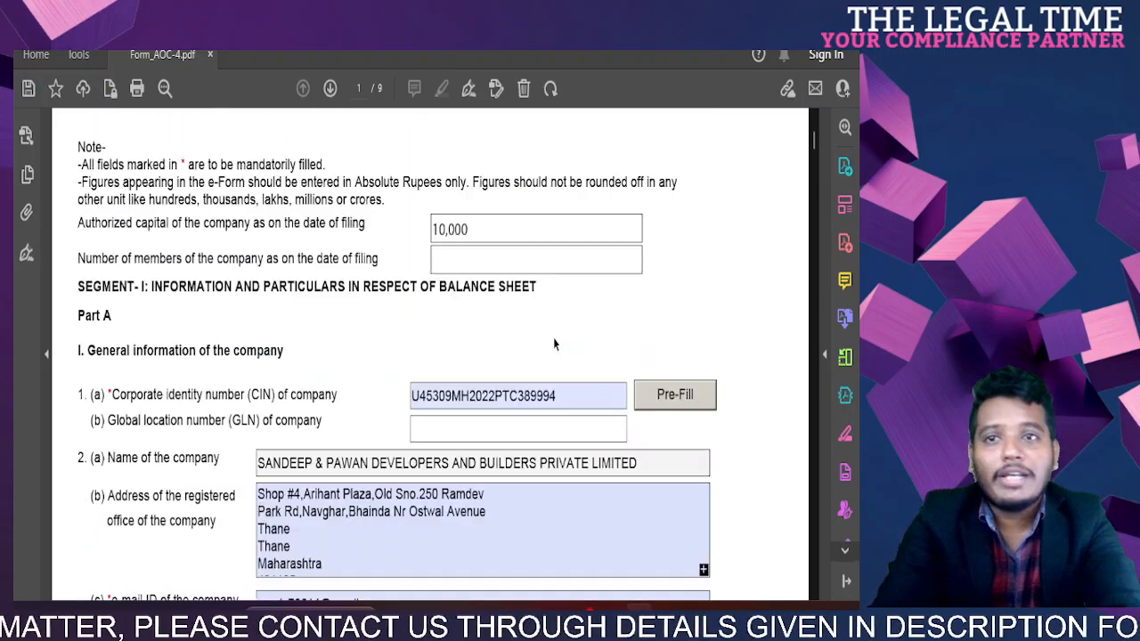
{"action": "key", "text": "alt+Tab"}
{"action": "mouse_move", "coordinate": [399, 233]}
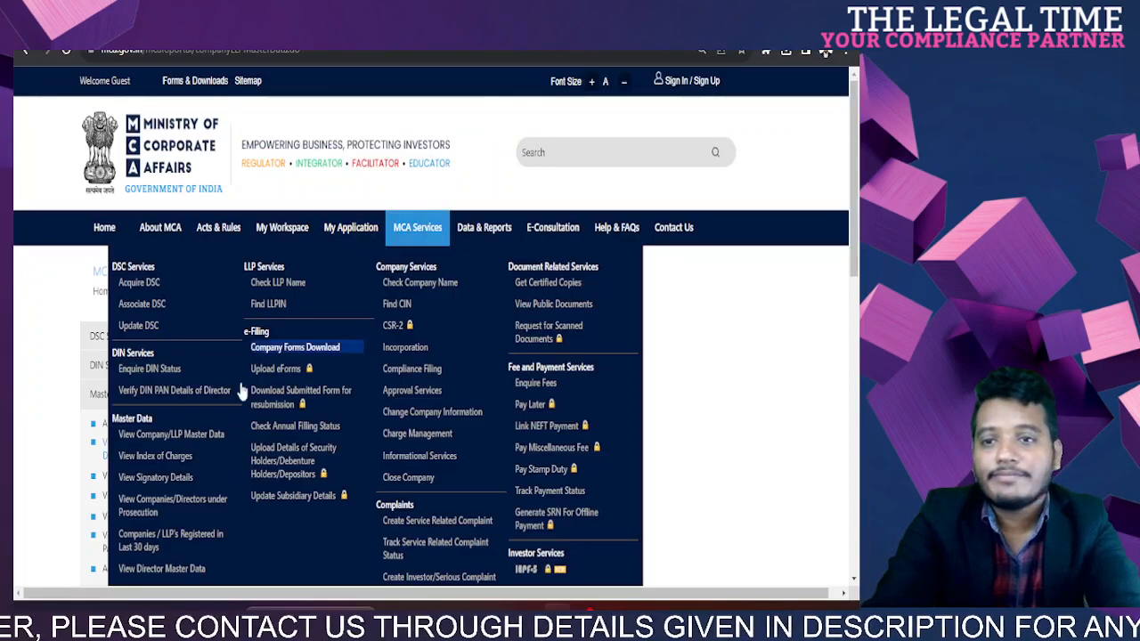
{"action": "left_click", "coordinate": [171, 433]}
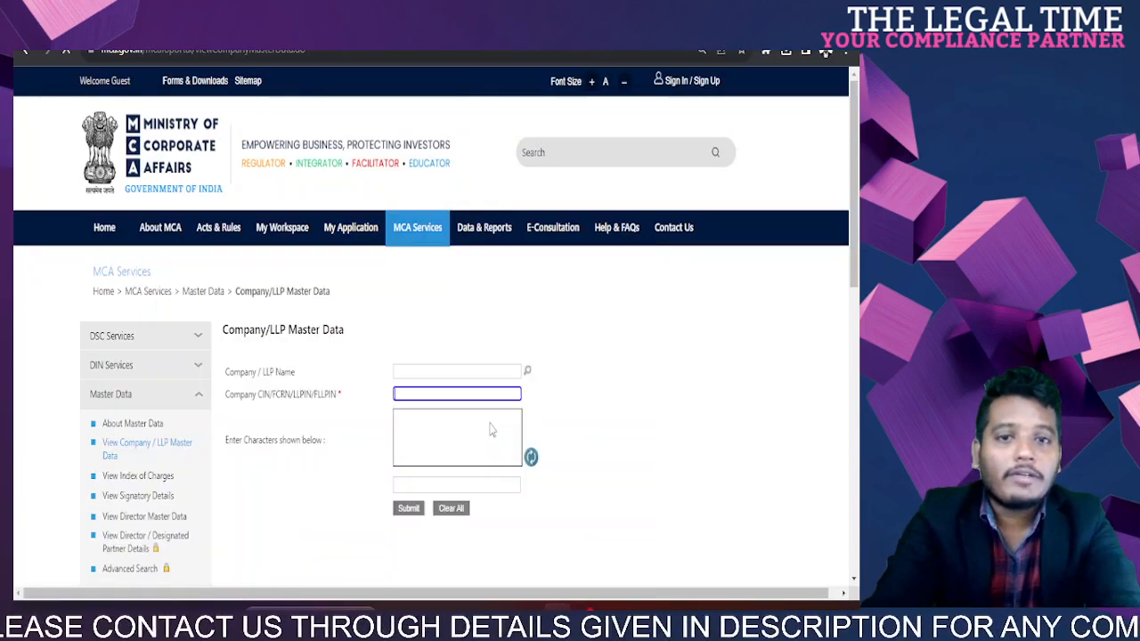
{"action": "left_click", "coordinate": [528, 373]}
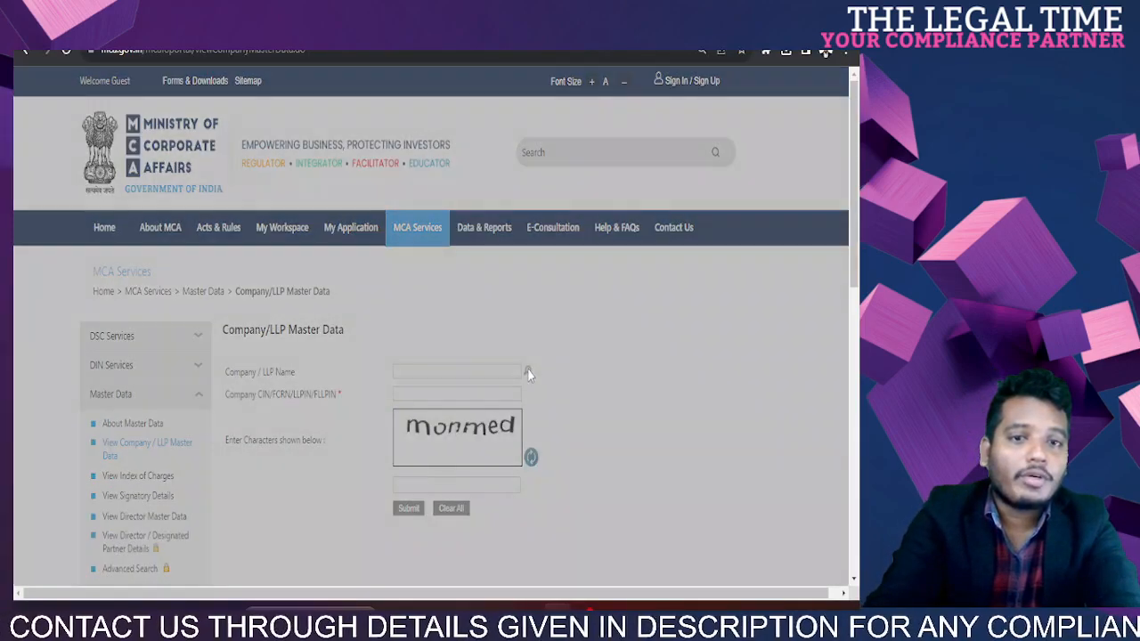
{"action": "type", "text": "sane"}
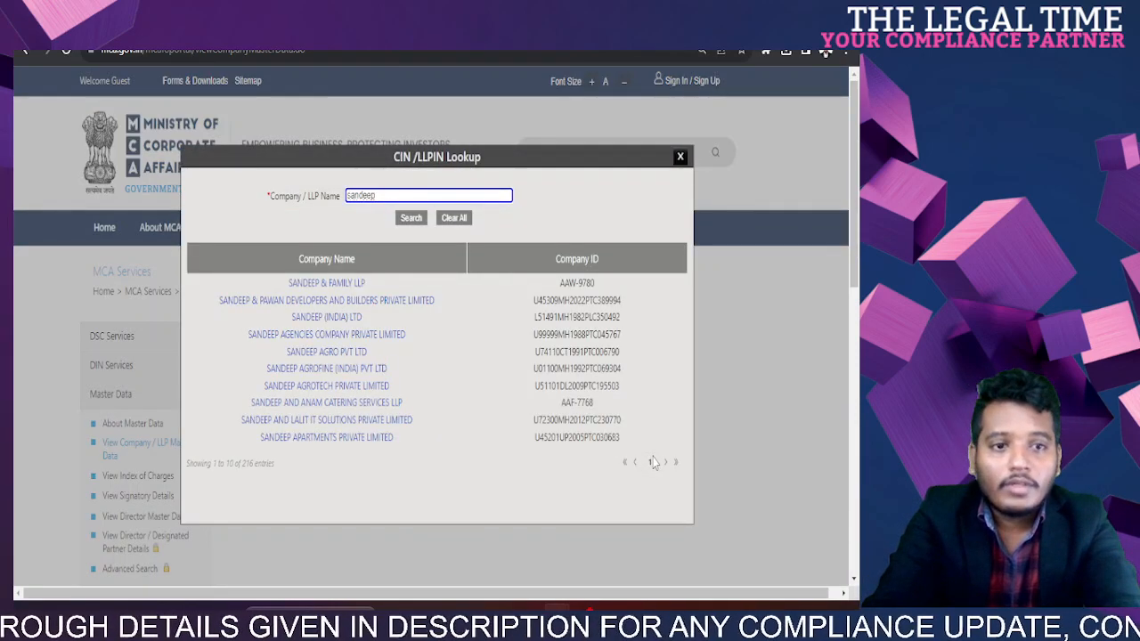
Step: Browse to the fourth page of lookup results and select Sandeep Cartainer Private Limited
{"action": "left_click", "coordinate": [666, 464]}
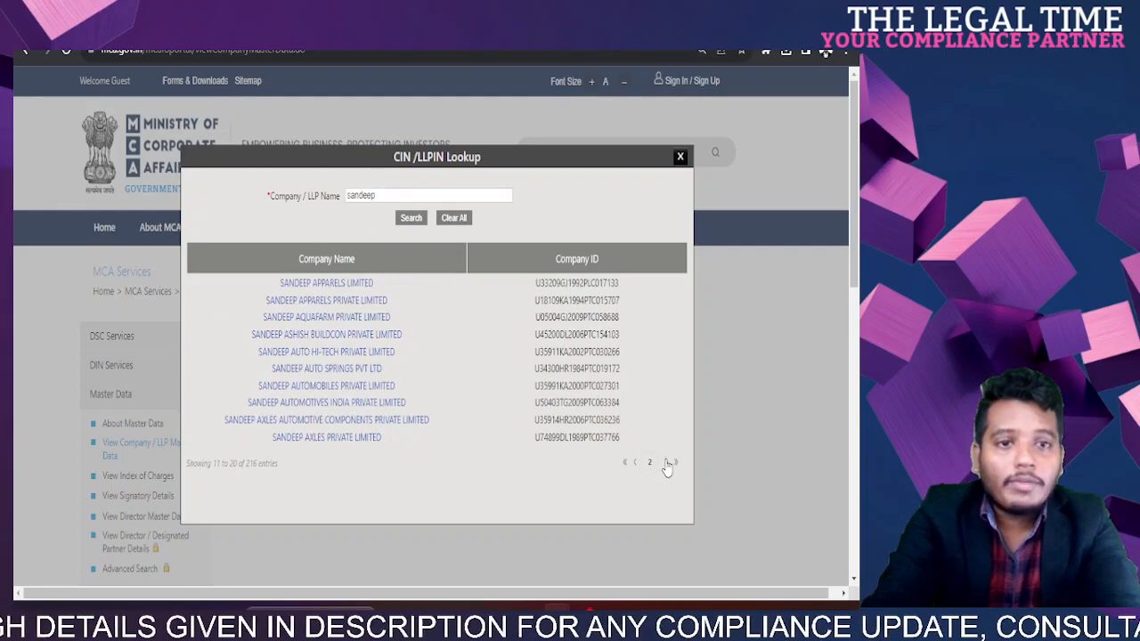
{"action": "left_click", "coordinate": [666, 464]}
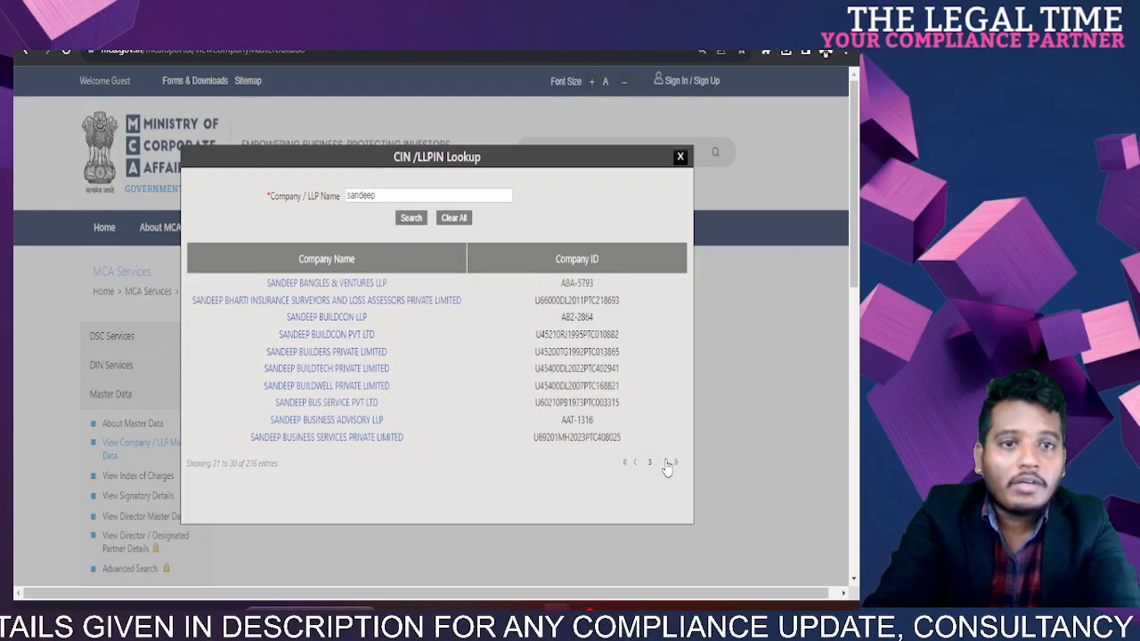
{"action": "left_click", "coordinate": [666, 464]}
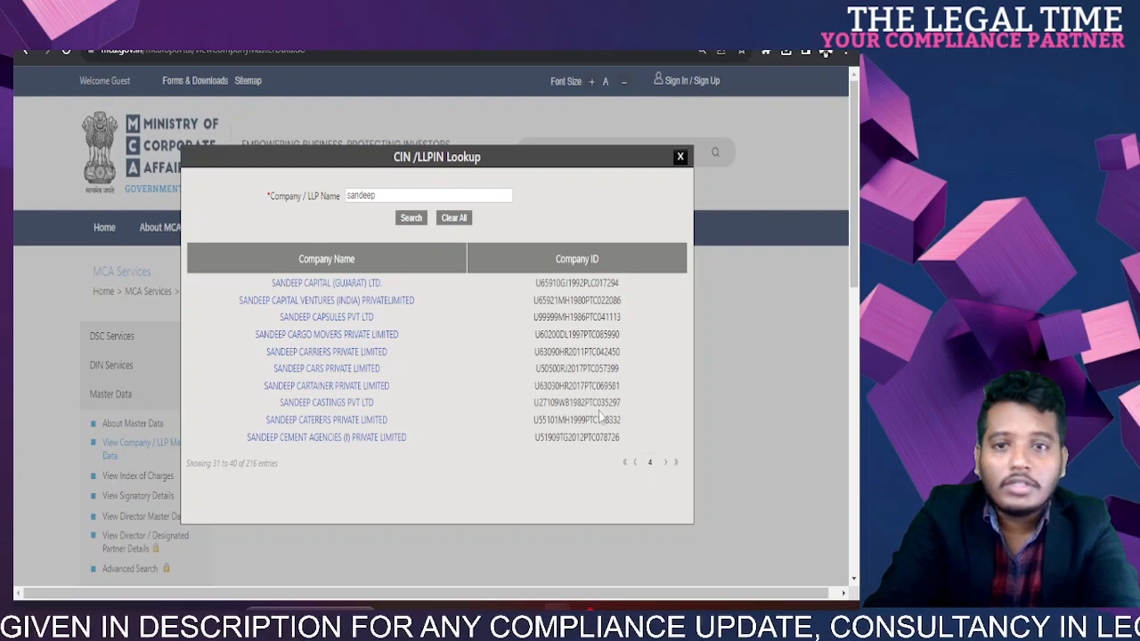
{"action": "left_click_drag", "start_coordinate": [584, 386], "coordinate": [547, 385]}
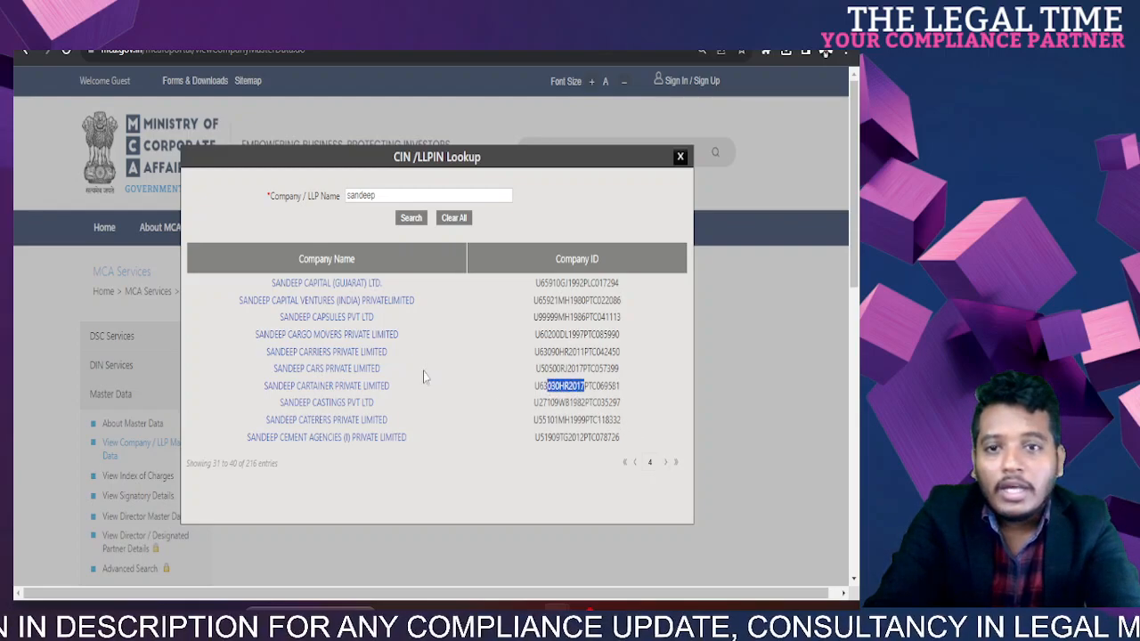
{"action": "left_click", "coordinate": [353, 385]}
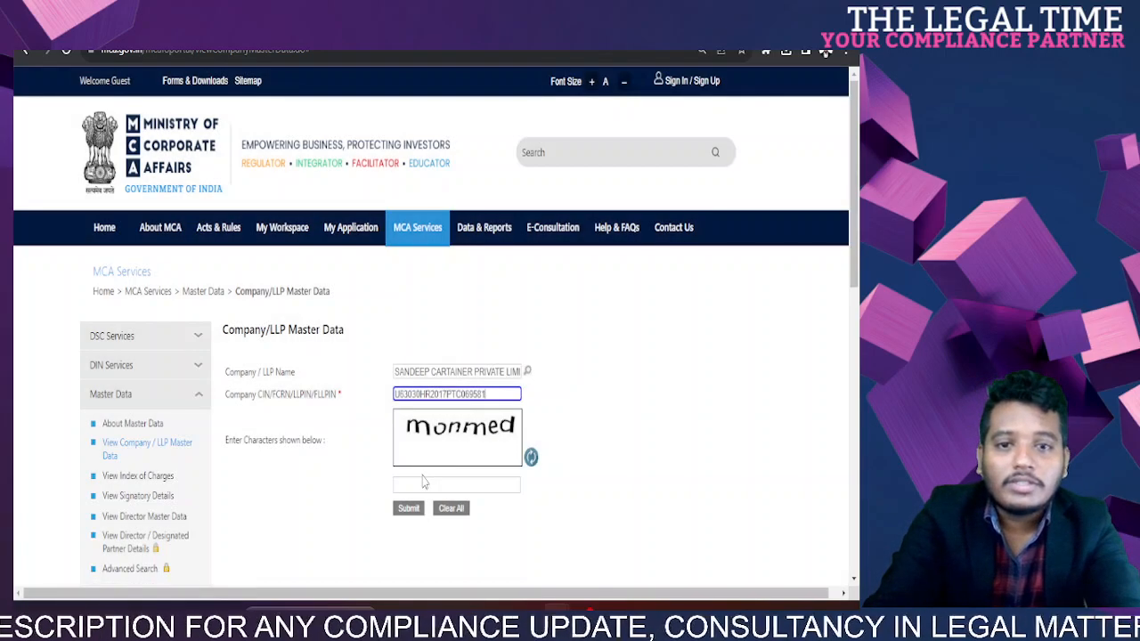
Step: Enter the captcha's verification characters and submit the request for the selected company's master data
{"action": "left_click", "coordinate": [422, 483]}
{"action": "type", "text": "m"}
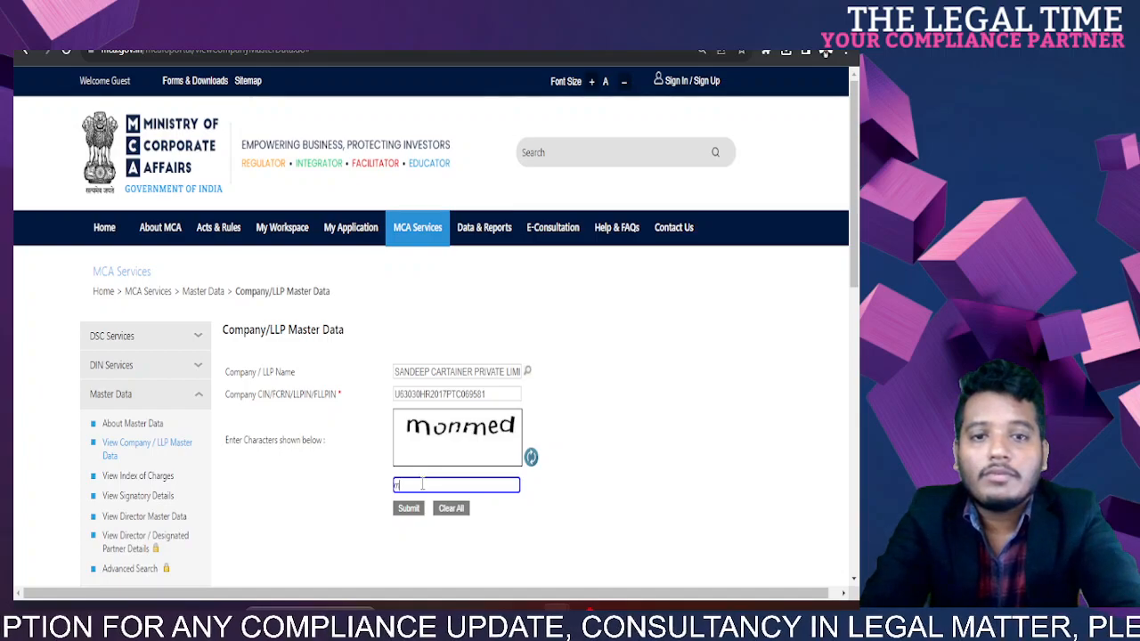
{"action": "type", "text": "onmed"}
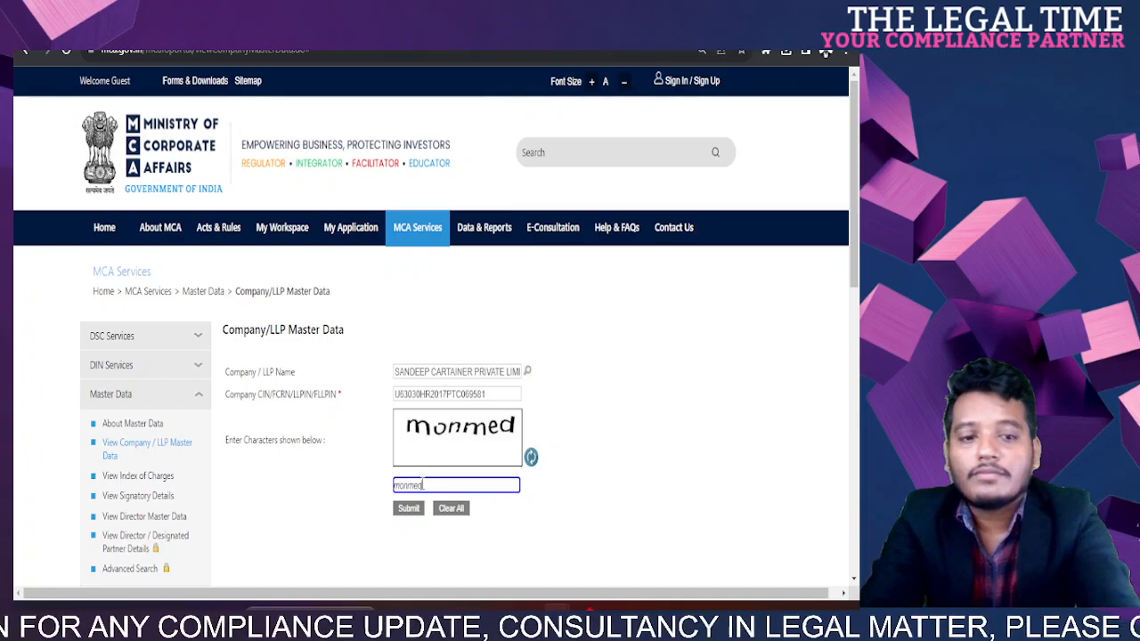
{"action": "scroll", "coordinate": [529, 440], "scroll_direction": "down", "scroll_amount": 2}
{"action": "key", "text": "Return"}
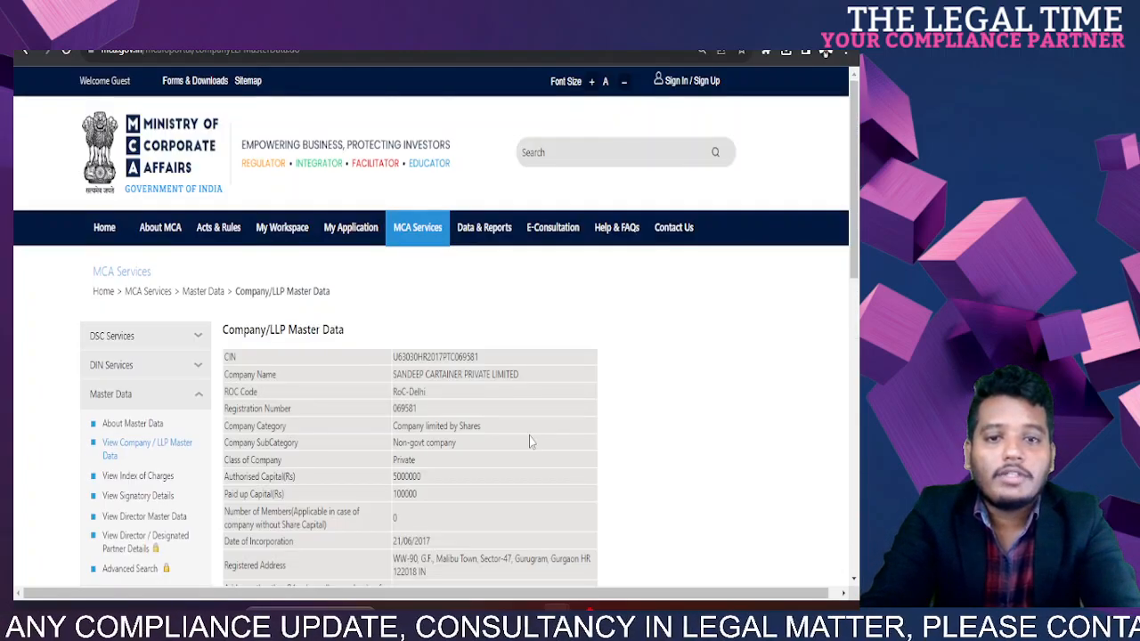
Step: Copy the CIN of Sandeep Cartainer Private Limited from its master data
{"action": "scroll", "coordinate": [529, 436], "scroll_direction": "down", "scroll_amount": 5}
{"action": "scroll", "coordinate": [529, 436], "scroll_direction": "up", "scroll_amount": 5}
{"action": "double_click", "coordinate": [453, 356]}
{"action": "key", "text": "ctrl+c"}
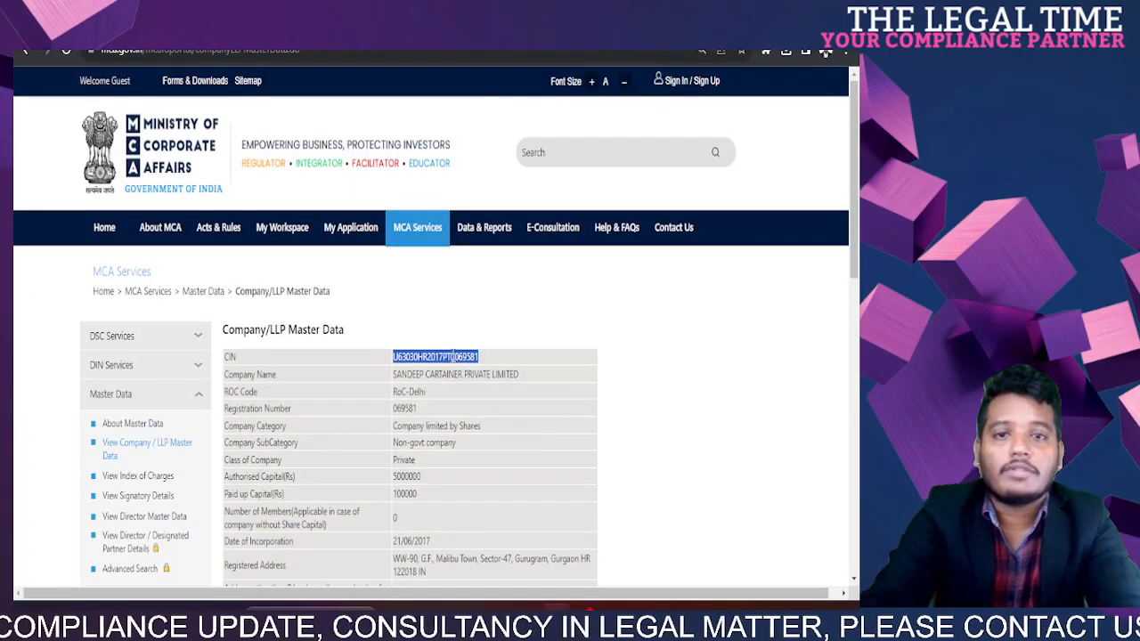
Step: Switch to Form AOC-4 in Acrobat, replace the CIN with the copied one and pre-fill the company's details
{"action": "key", "text": "alt+Tab"}
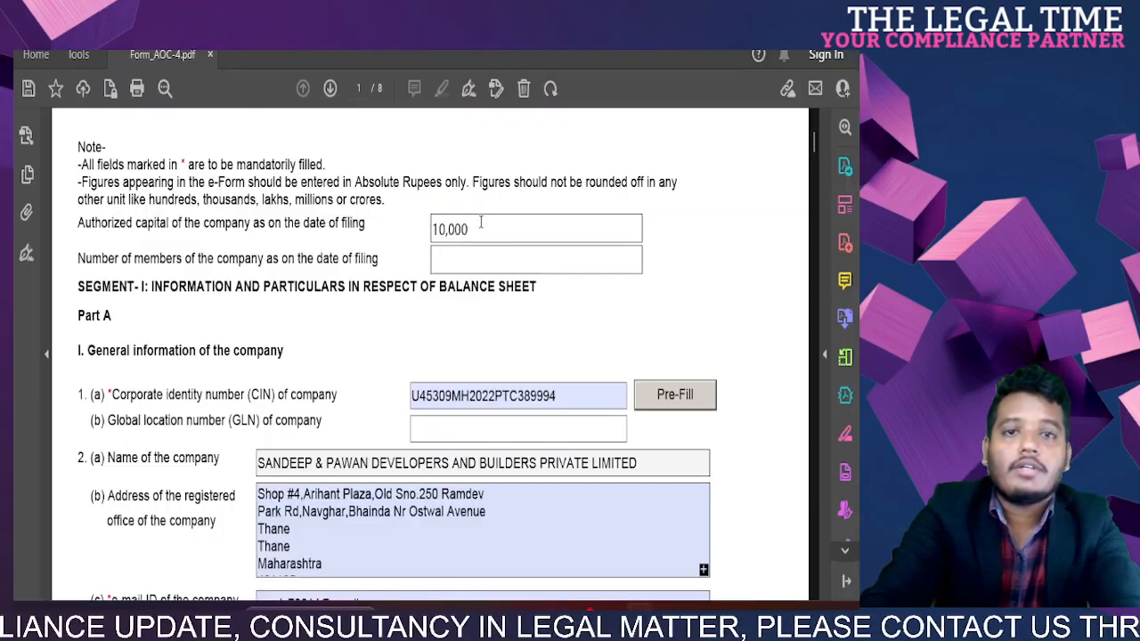
{"action": "left_click_drag", "start_coordinate": [474, 395], "coordinate": [538, 410]}
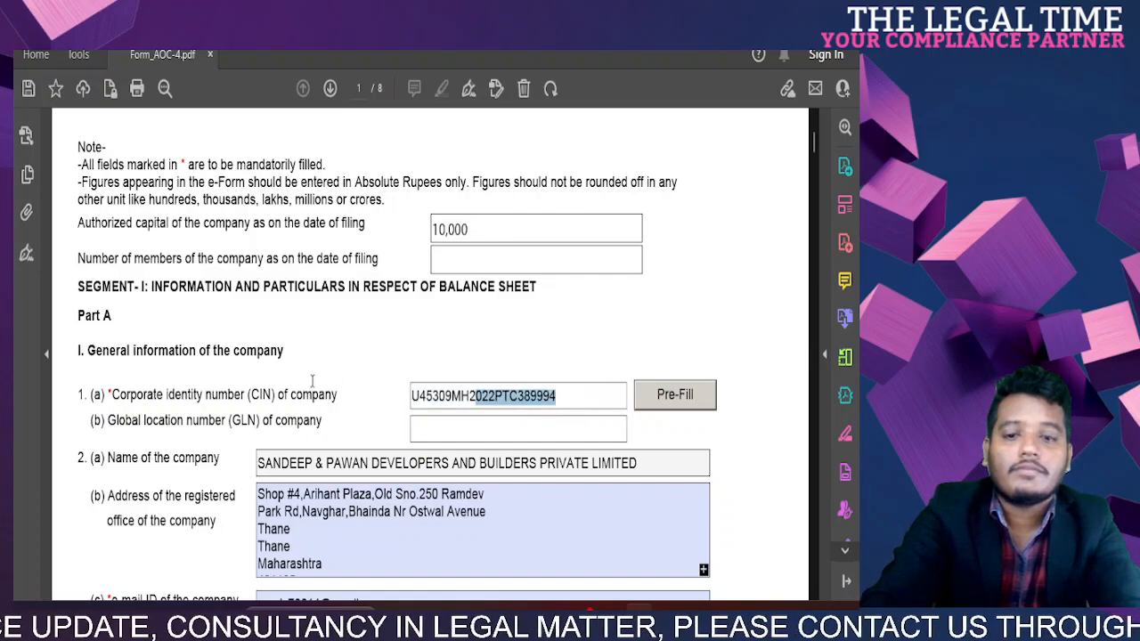
{"action": "left_click", "coordinate": [538, 402]}
{"action": "key", "text": "ctrl+a"}
{"action": "key", "text": "ctrl+v"}
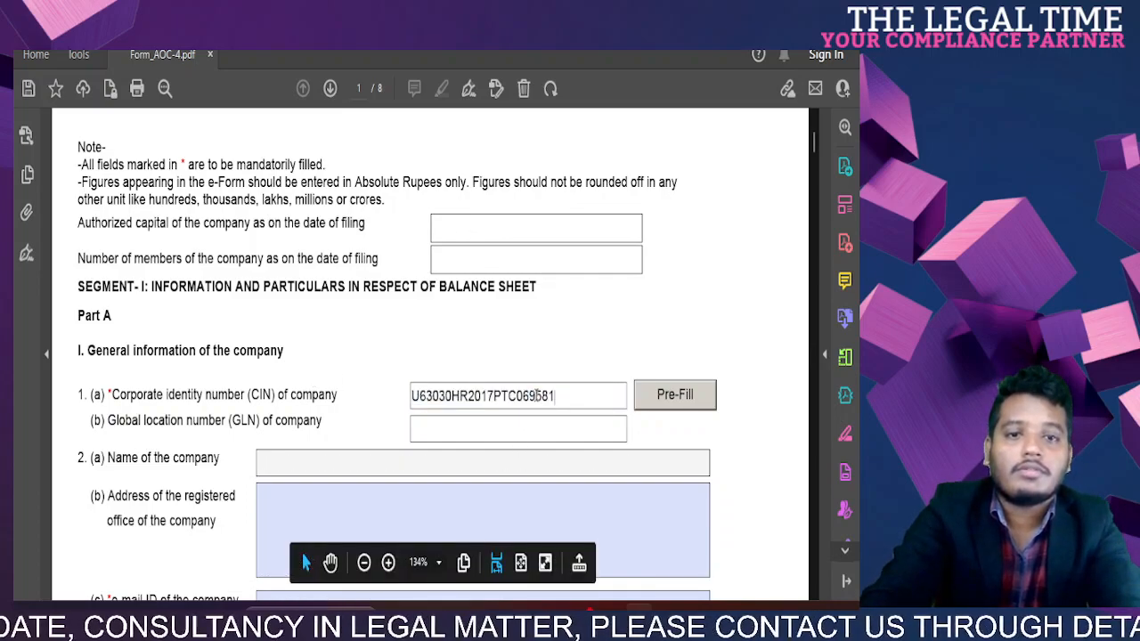
{"action": "left_click", "coordinate": [684, 396]}
{"action": "scroll", "coordinate": [581, 383], "scroll_direction": "down", "scroll_amount": 4}
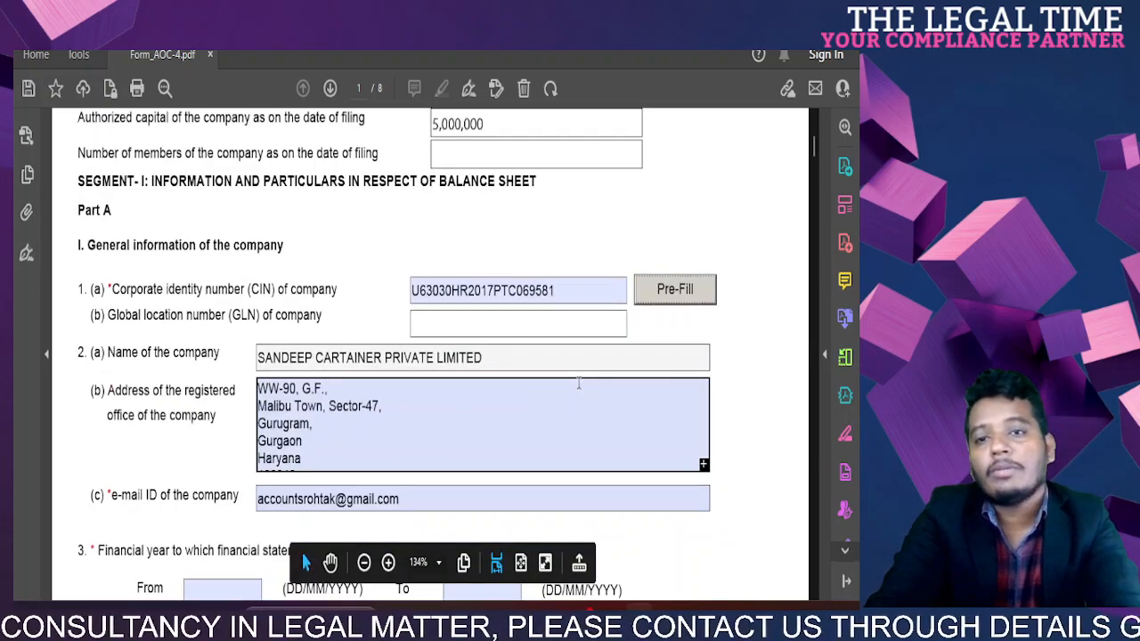
Step: Set the start date of the financial year in item 3 to 01/04/2022
{"action": "scroll", "coordinate": [579, 383], "scroll_direction": "down", "scroll_amount": 2}
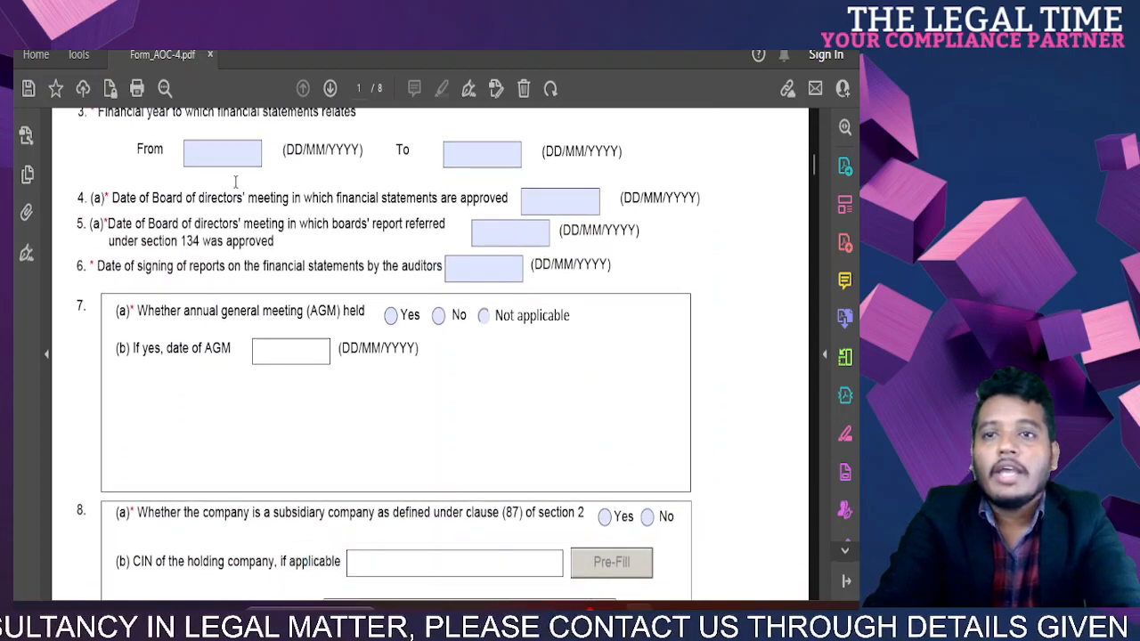
{"action": "left_click", "coordinate": [223, 155]}
{"action": "left_click", "coordinate": [266, 152]}
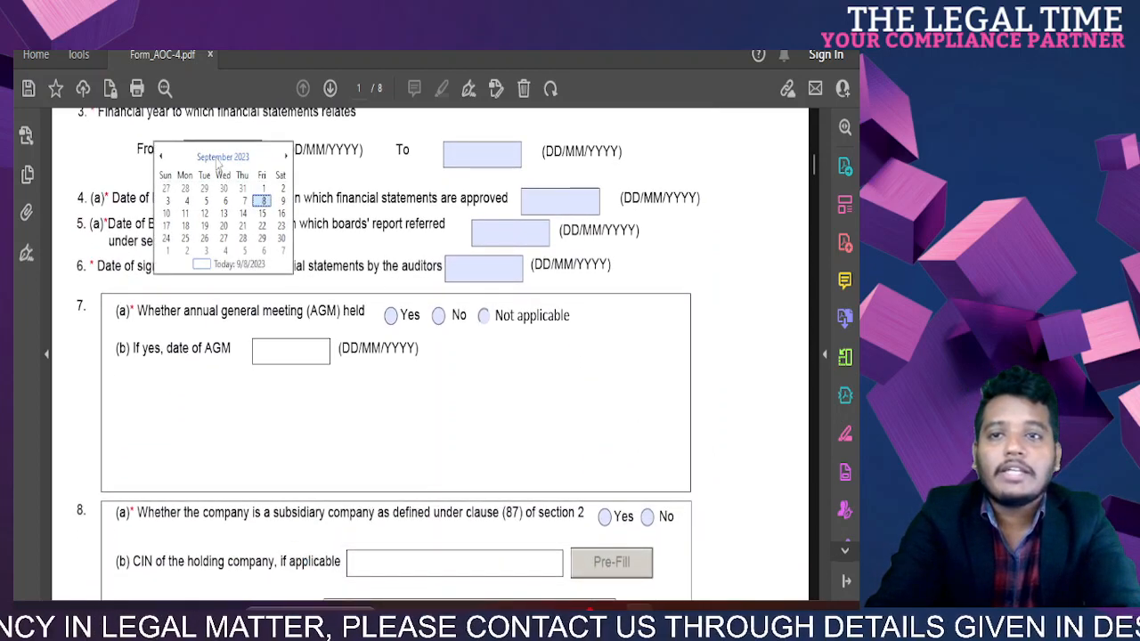
{"action": "left_click", "coordinate": [223, 157]}
{"action": "left_click", "coordinate": [161, 156]}
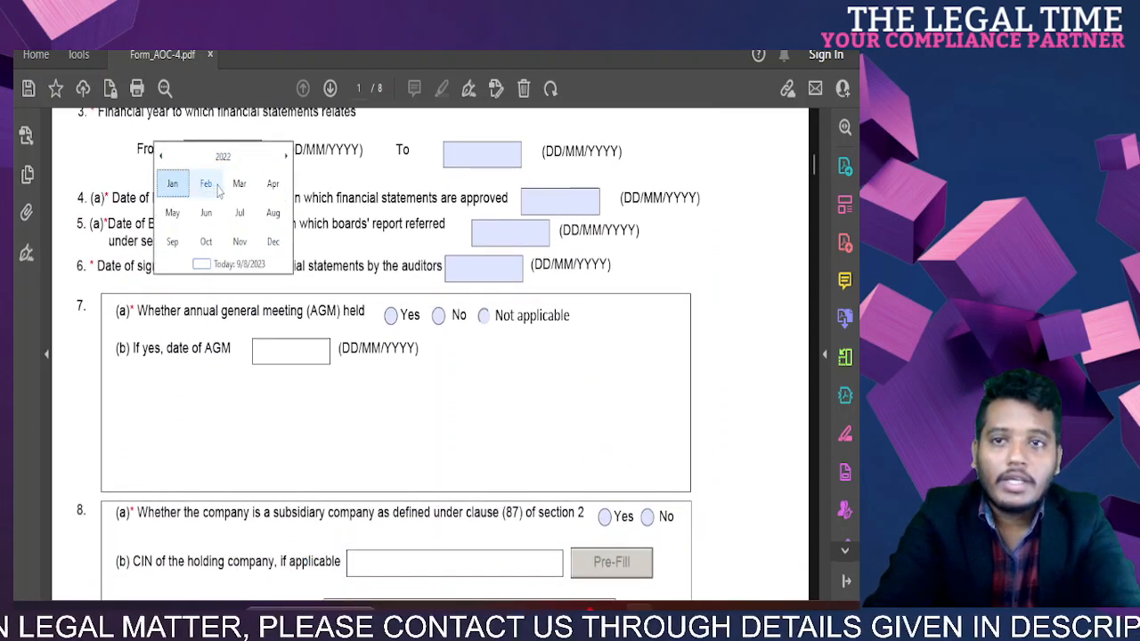
{"action": "left_click", "coordinate": [276, 187]}
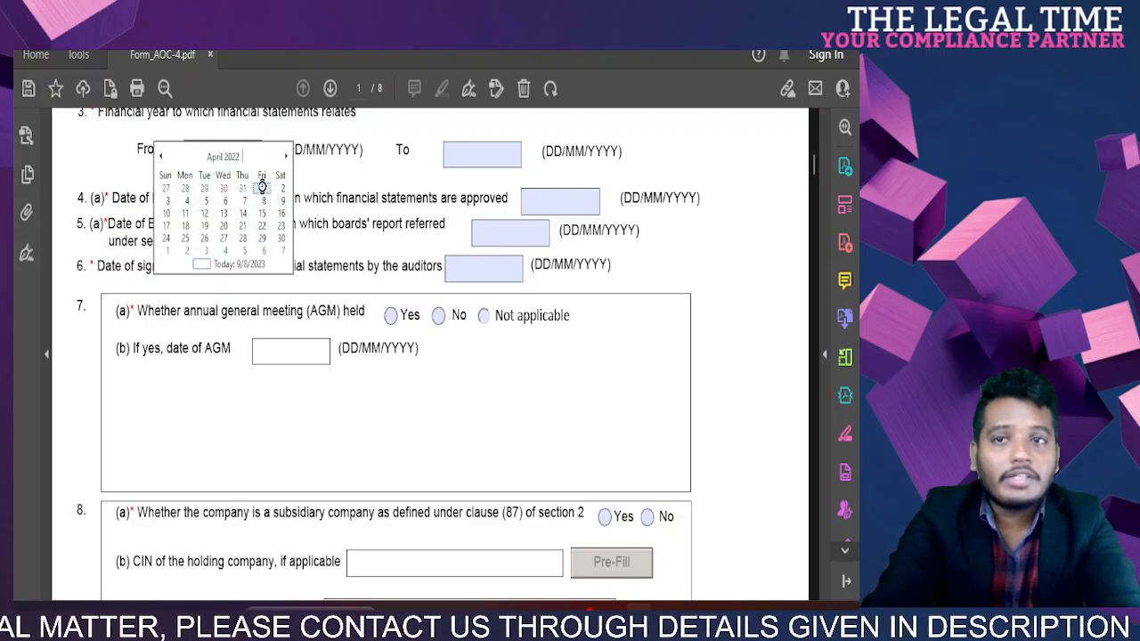
{"action": "left_click", "coordinate": [262, 184]}
Step: Set the end date of the financial year in item 3 to 31/03/2023
{"action": "left_click", "coordinate": [519, 151]}
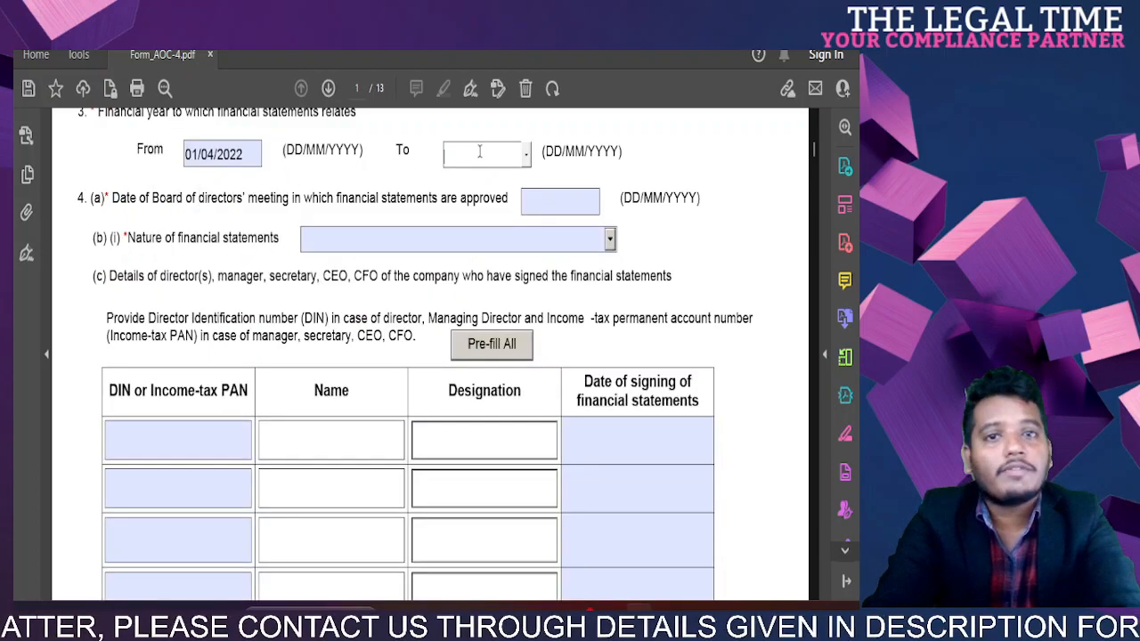
{"action": "left_click", "coordinate": [527, 156]}
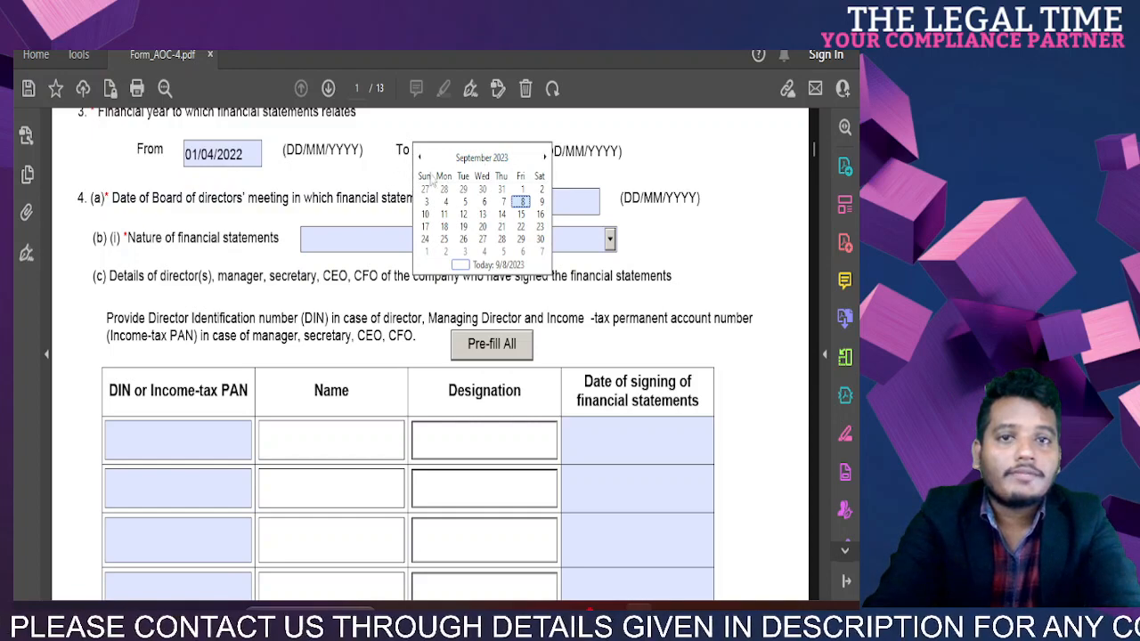
{"action": "left_click", "coordinate": [476, 160]}
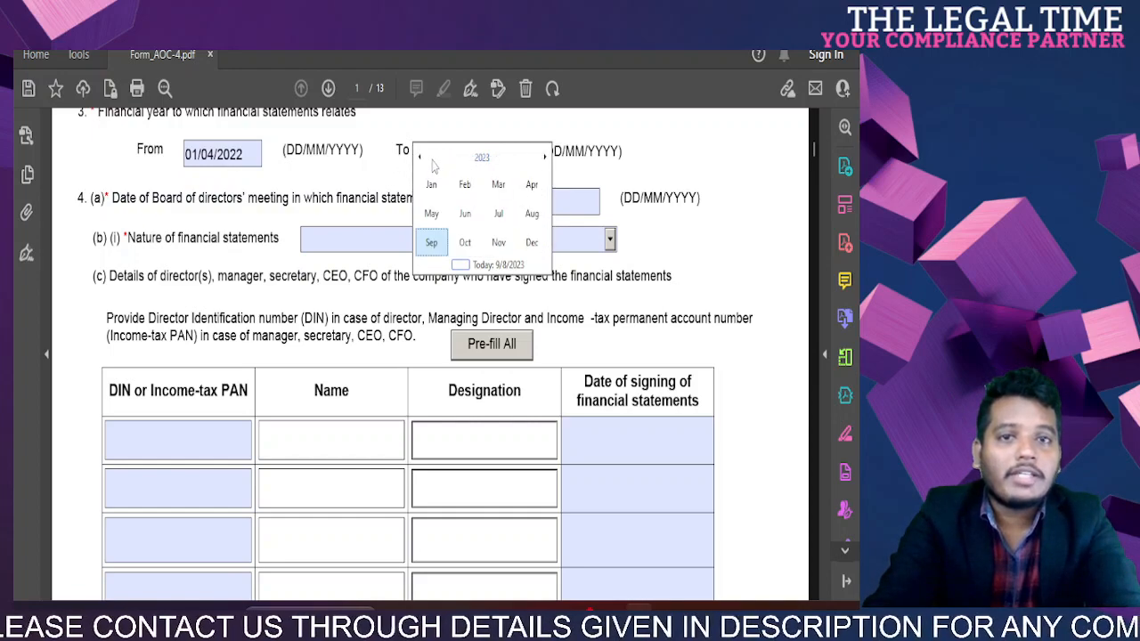
{"action": "left_click", "coordinate": [500, 189]}
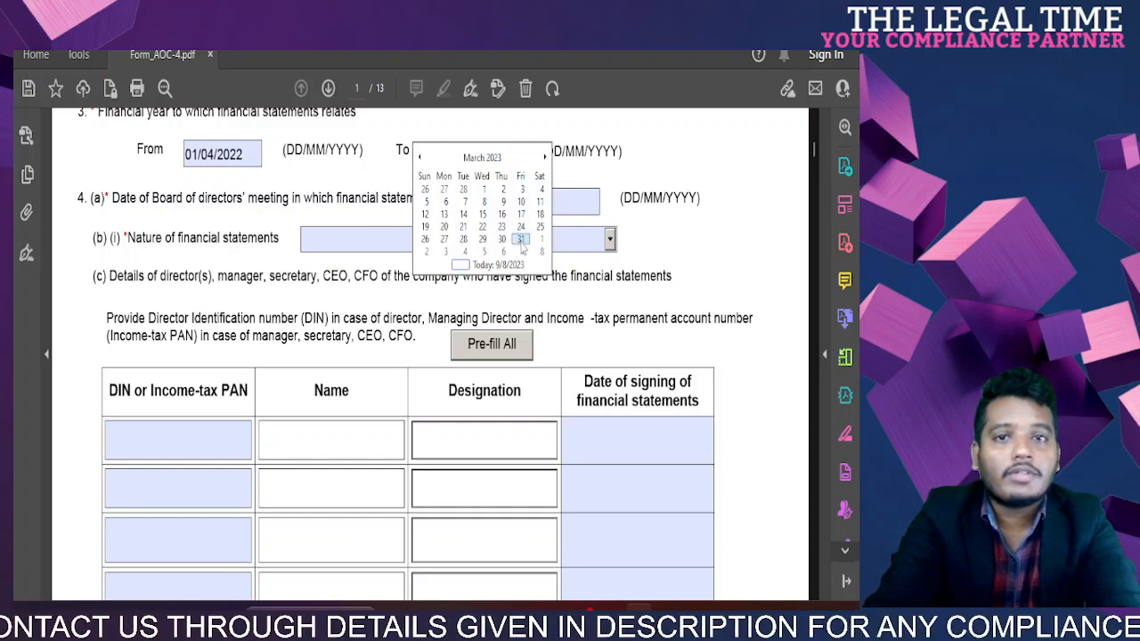
{"action": "left_click", "coordinate": [522, 243]}
{"action": "scroll", "coordinate": [604, 149], "scroll_direction": "up", "scroll_amount": 2}
{"action": "scroll", "coordinate": [604, 151], "scroll_direction": "down", "scroll_amount": 1}
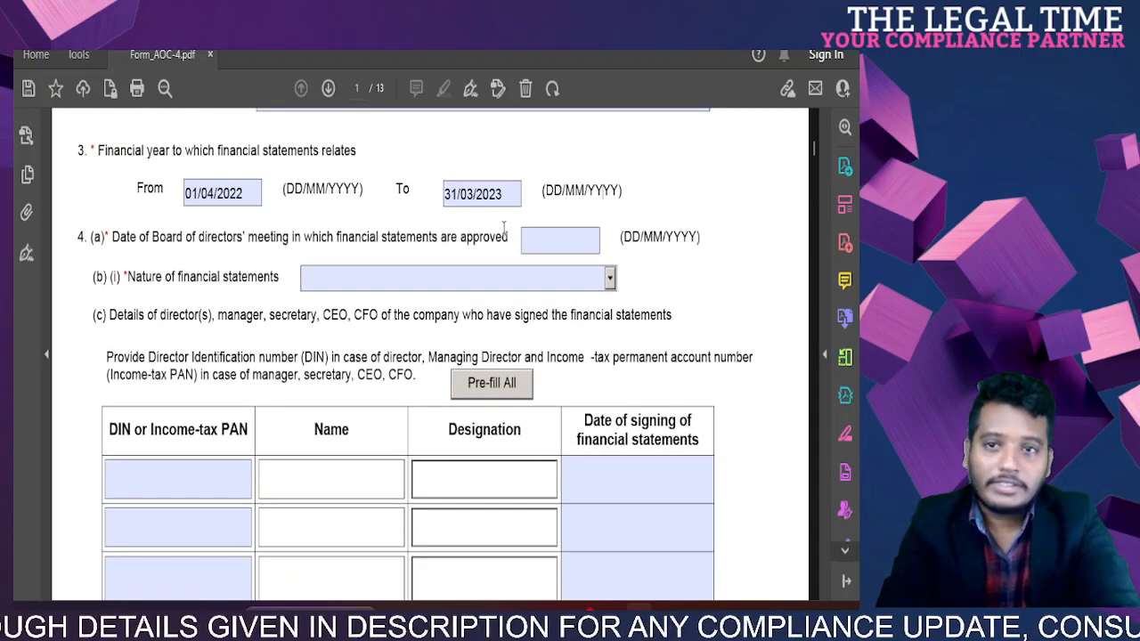
{"action": "left_click_drag", "start_coordinate": [113, 238], "coordinate": [328, 229]}
{"action": "left_click", "coordinate": [328, 230]}
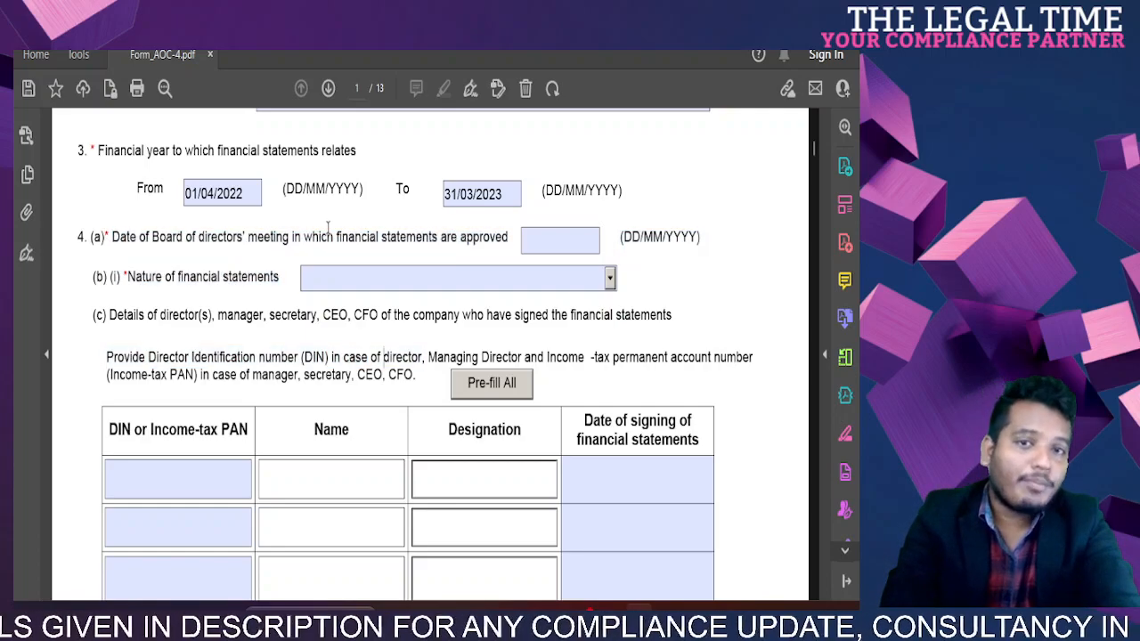
{"action": "scroll", "coordinate": [346, 236], "scroll_direction": "down", "scroll_amount": 1}
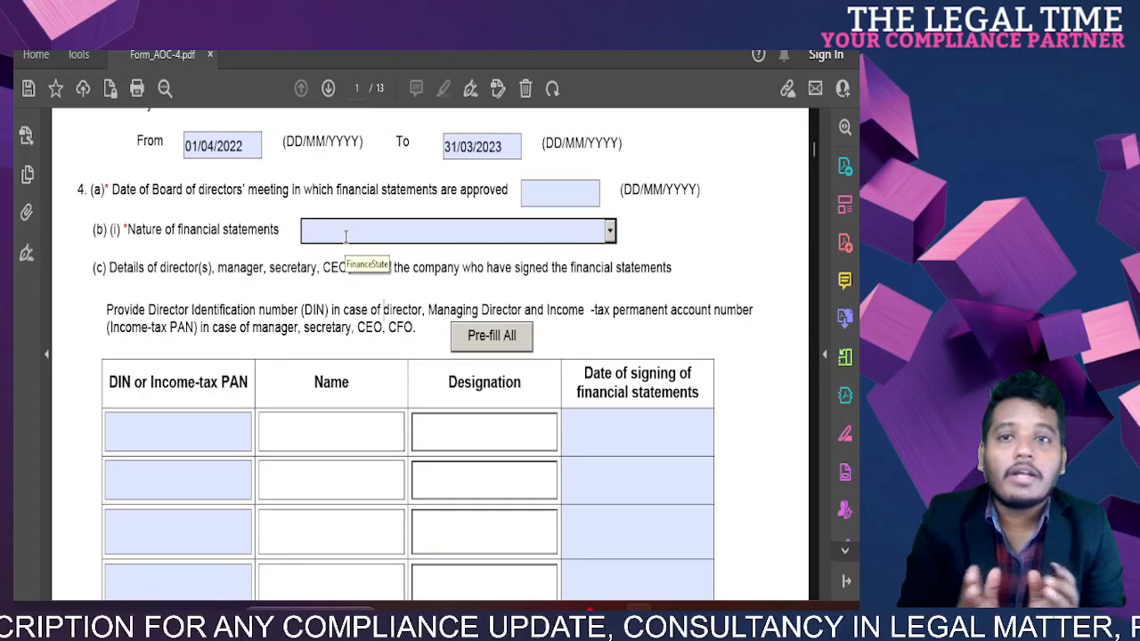
Step: Switch to the blank whiteboard and write a circled 1 followed by a short arrow
{"action": "key", "text": "alt+Tab"}
{"action": "key", "text": "Tab"}
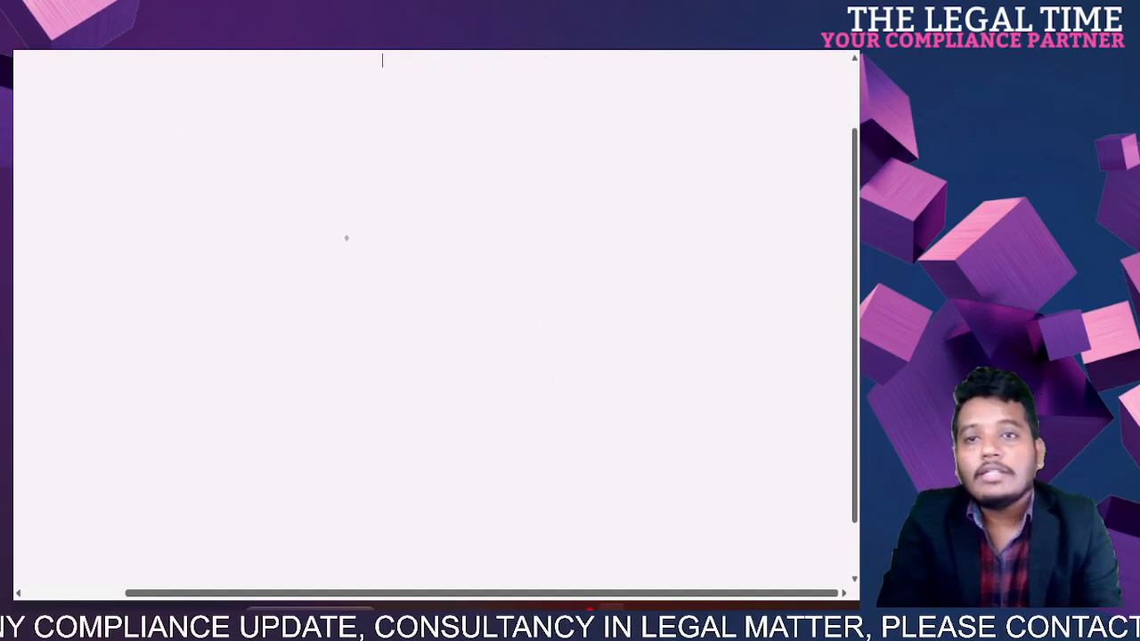
{"action": "mouse_move", "coordinate": [123, 131]}
{"action": "left_mouse_down"}
{"action": "mouse_move", "coordinate": [112, 147]}
{"action": "mouse_move", "coordinate": [125, 131]}
{"action": "left_mouse_up"}
{"action": "mouse_move", "coordinate": [119, 132]}
{"action": "left_mouse_down"}
{"action": "mouse_move", "coordinate": [122, 154]}
{"action": "mouse_move", "coordinate": [152, 148]}
{"action": "left_mouse_up"}
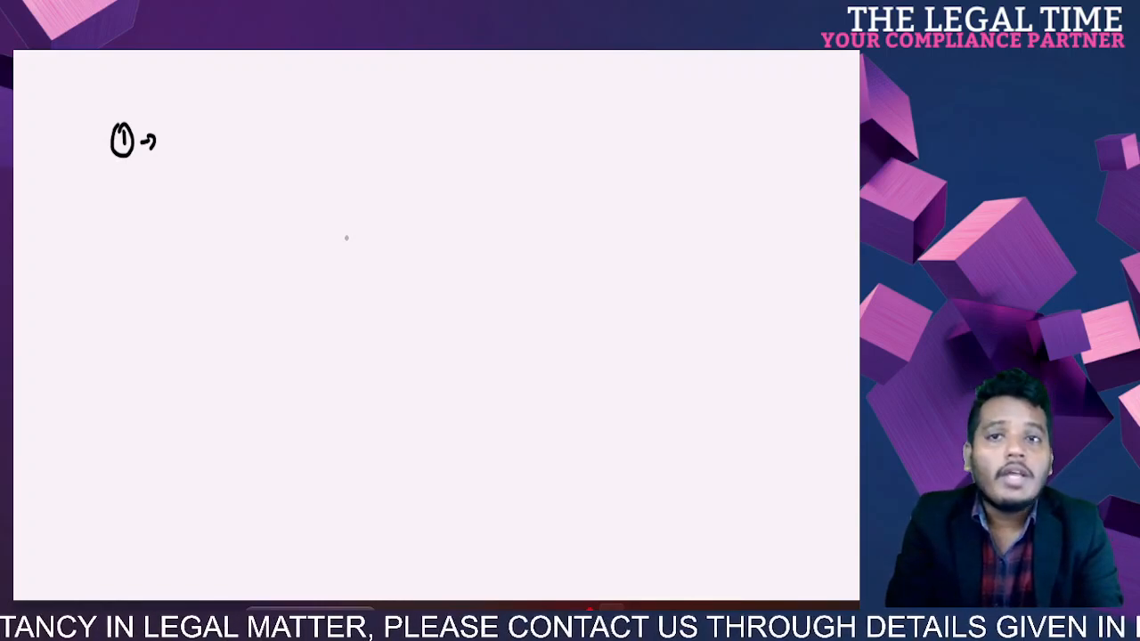
Step: Write a double-underlined "B.M" after the circled 1, and draw a circled "N" above with an arrow leading to it
{"action": "mouse_move", "coordinate": [212, 107]}
{"action": "left_mouse_down"}
{"action": "mouse_move", "coordinate": [235, 132]}
{"action": "mouse_move", "coordinate": [258, 105]}
{"action": "left_mouse_up"}
{"action": "left_click_drag", "start_coordinate": [216, 148], "coordinate": [261, 135]}
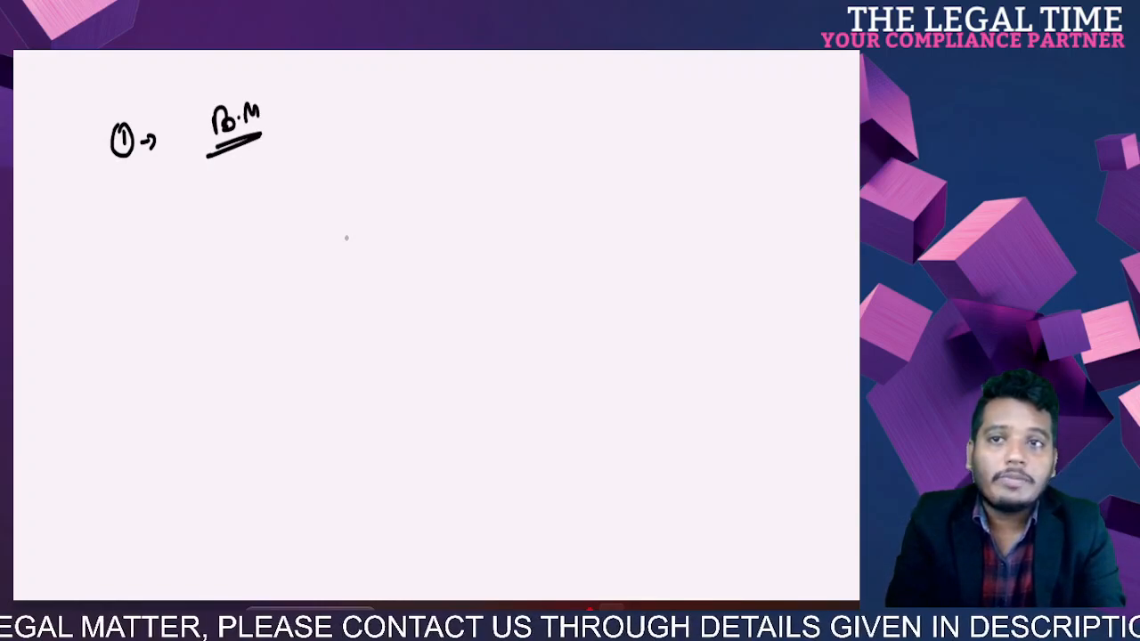
{"action": "mouse_move", "coordinate": [158, 78]}
{"action": "left_mouse_down"}
{"action": "mouse_move", "coordinate": [174, 59]}
{"action": "mouse_move", "coordinate": [160, 54]}
{"action": "mouse_move", "coordinate": [163, 125]}
{"action": "mouse_move", "coordinate": [193, 142]}
{"action": "left_mouse_up"}
{"action": "left_click_drag", "start_coordinate": [183, 134], "coordinate": [194, 145]}
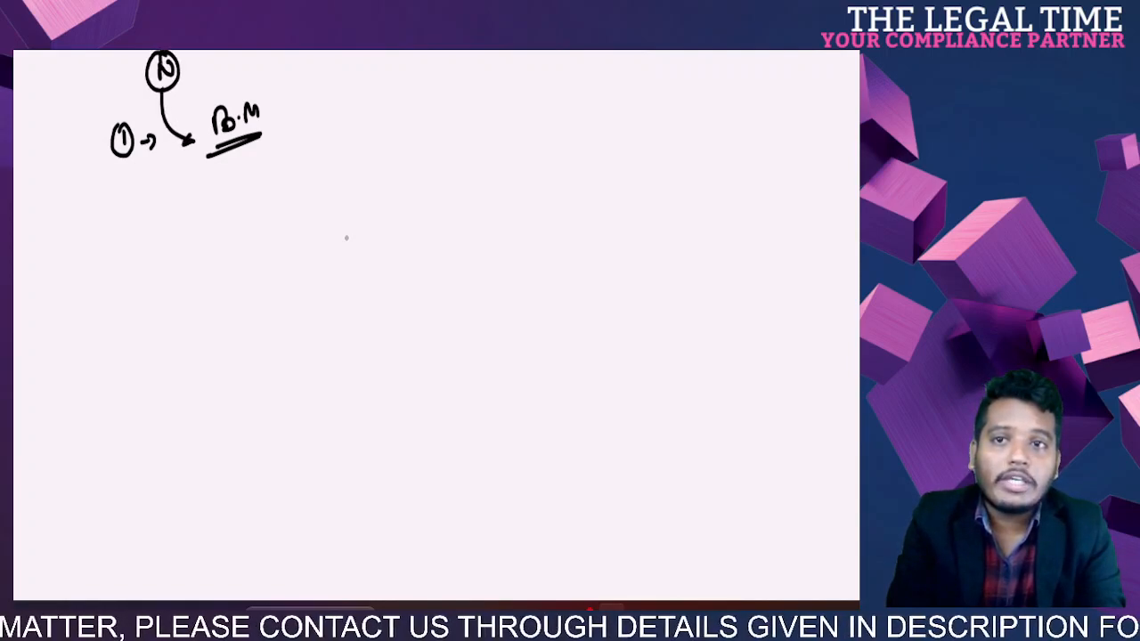